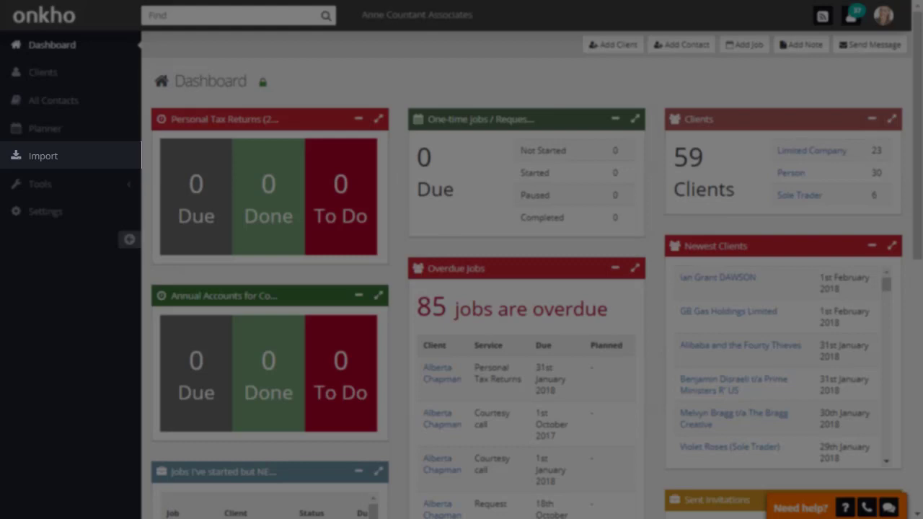
- Open the Import section from the Onkho dashboard sidebar
left_click(32, 154)
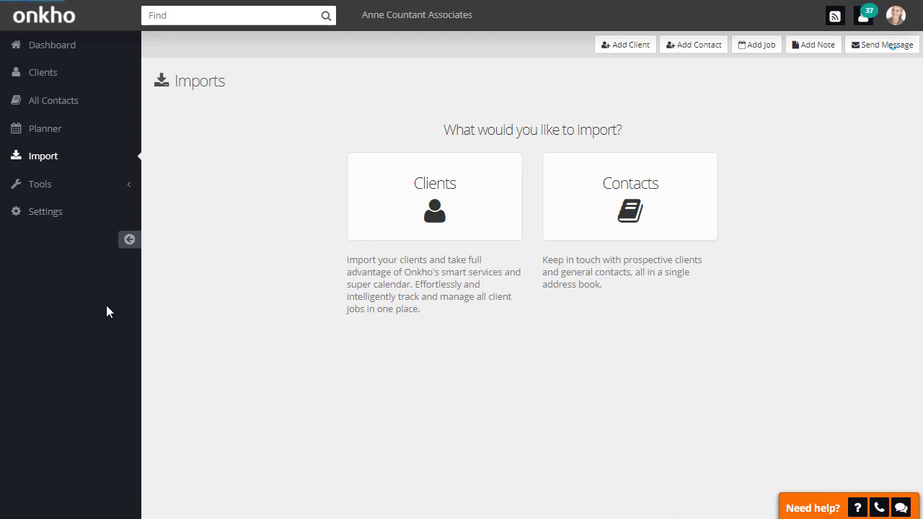
- Choose Clients import, download the Step 2 template, and open the CSV in Excel
left_click(436, 225)
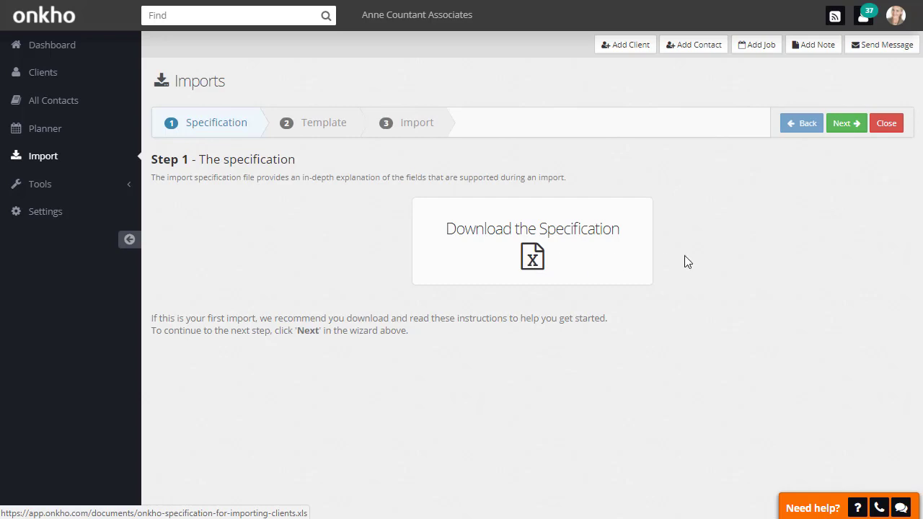
left_click(837, 128)
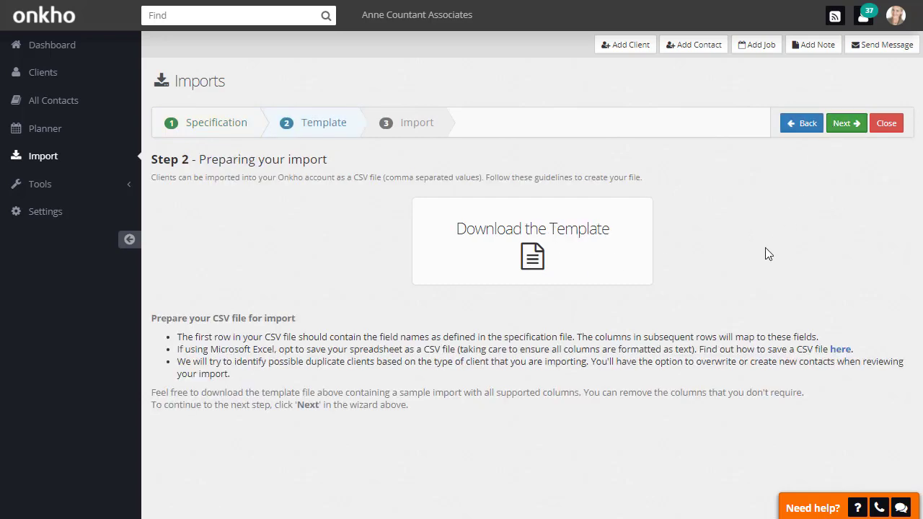
left_click(531, 260)
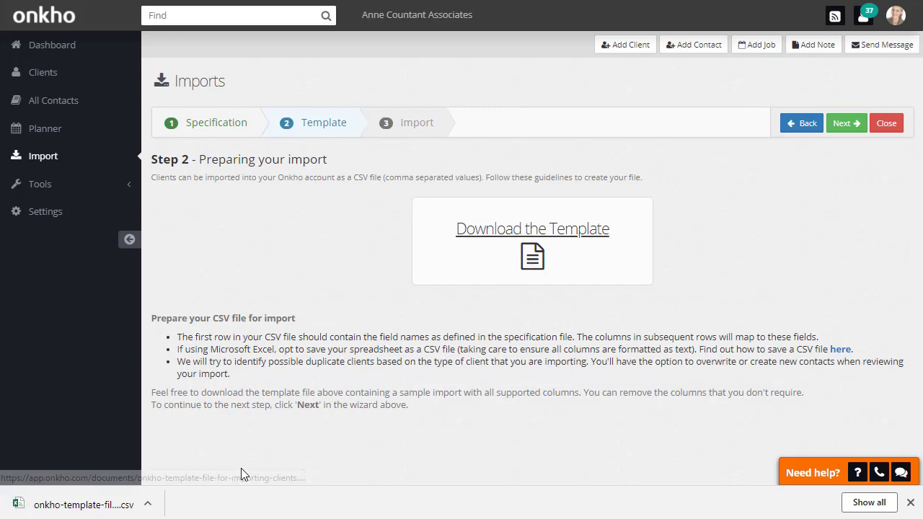
left_click(147, 505)
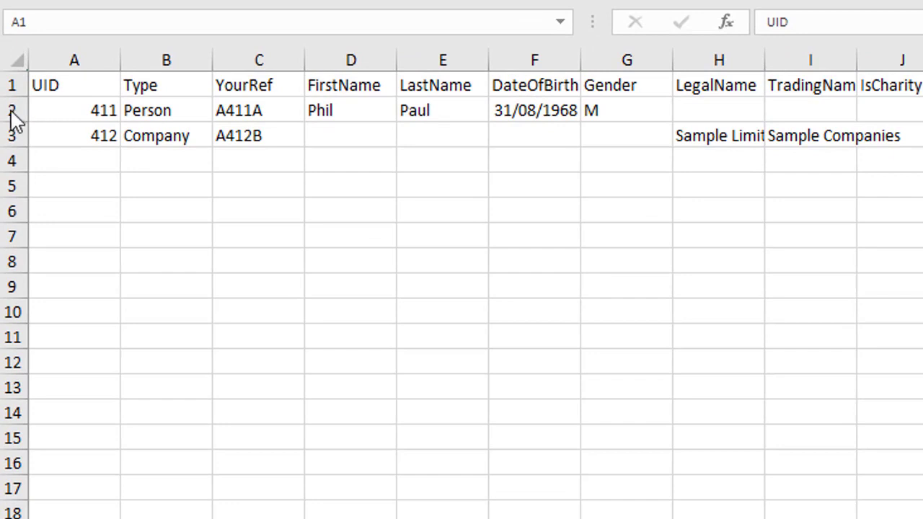
- Delete sample rows 2–3 (Person and Company) from the template
left_click_drag(12, 114, 15, 132)
right_click(12, 113)
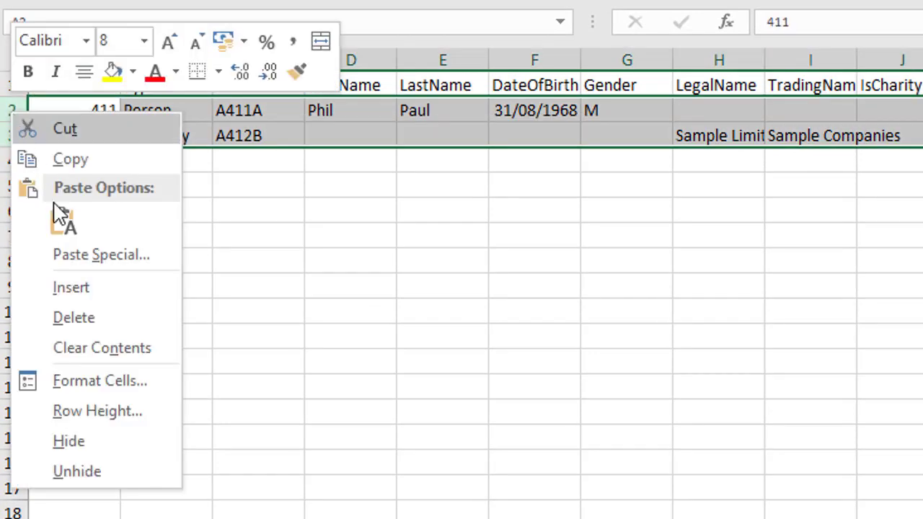
left_click(88, 325)
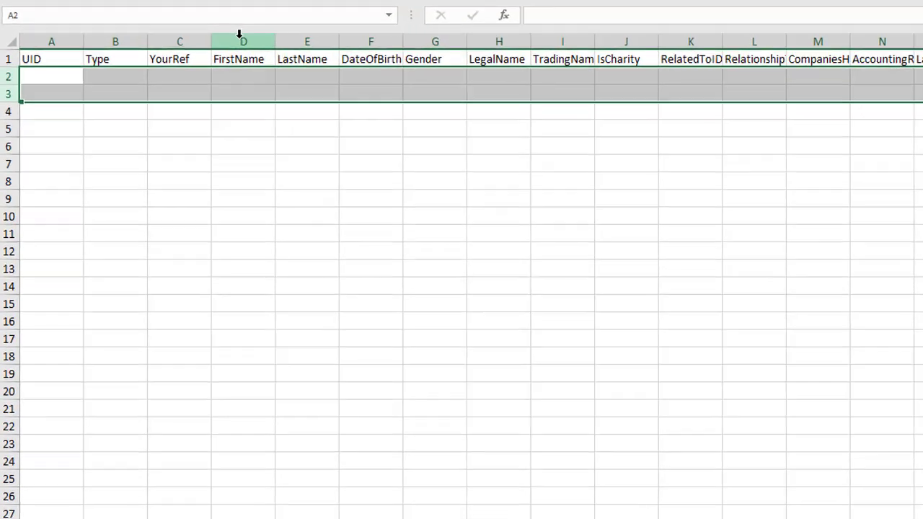
- Delete the personal-detail columns FirstName through Gender
left_click(240, 34)
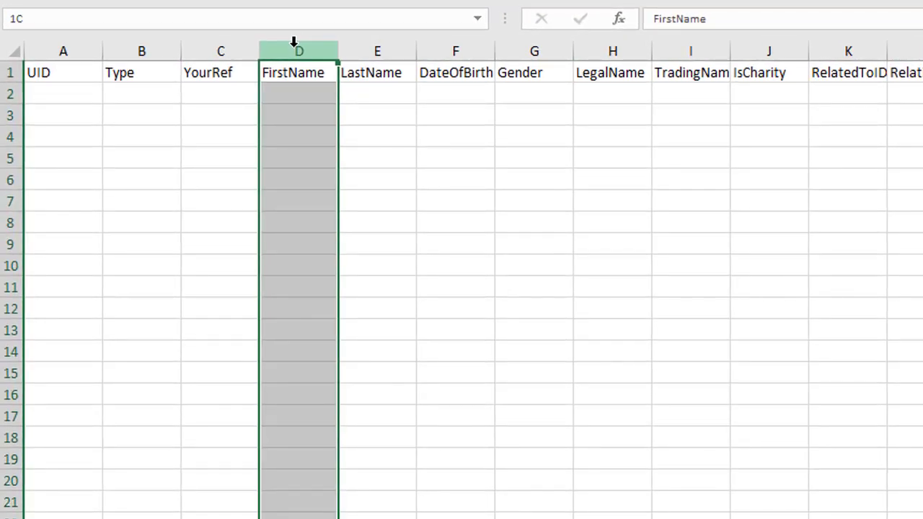
left_click_drag(239, 30, 363, 40)
left_click_drag(446, 48, 533, 50)
right_click(533, 50)
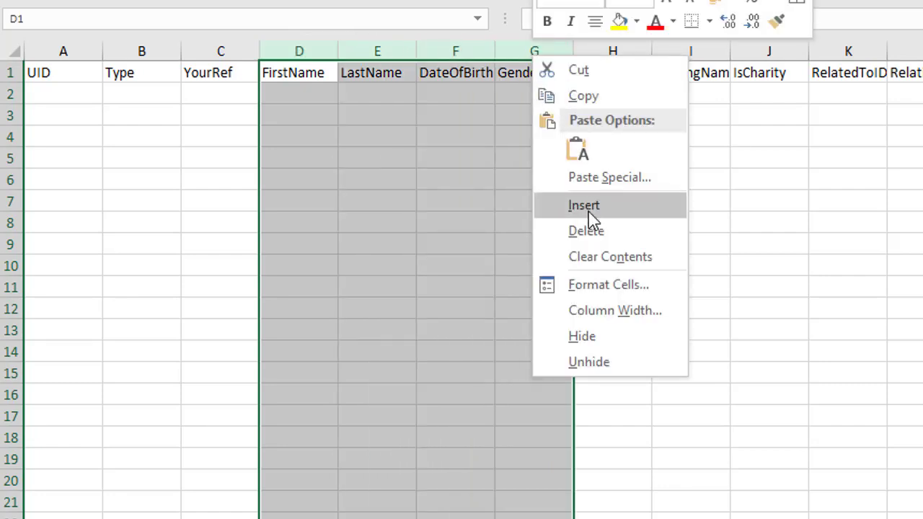
left_click(593, 235)
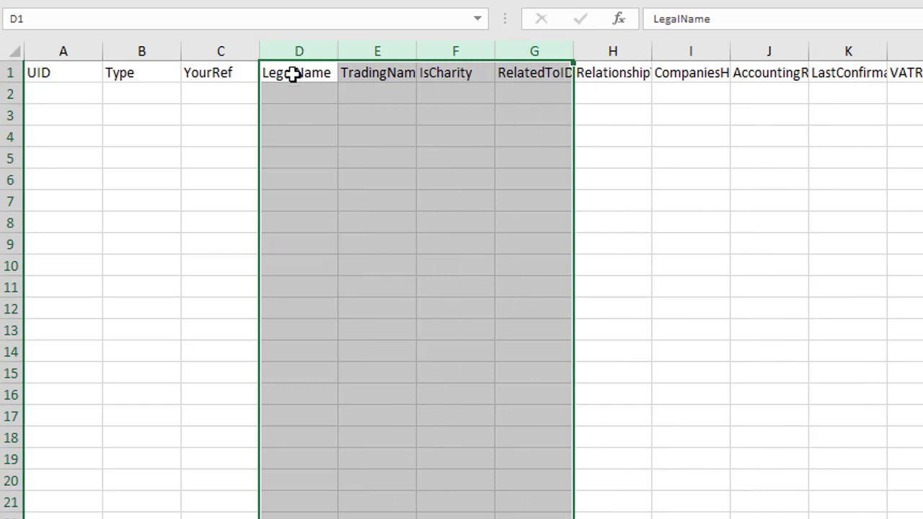
- Delete the LegalName through Relationship columns and autofit the remaining headings
left_click(299, 43)
left_click_drag(299, 45, 594, 68)
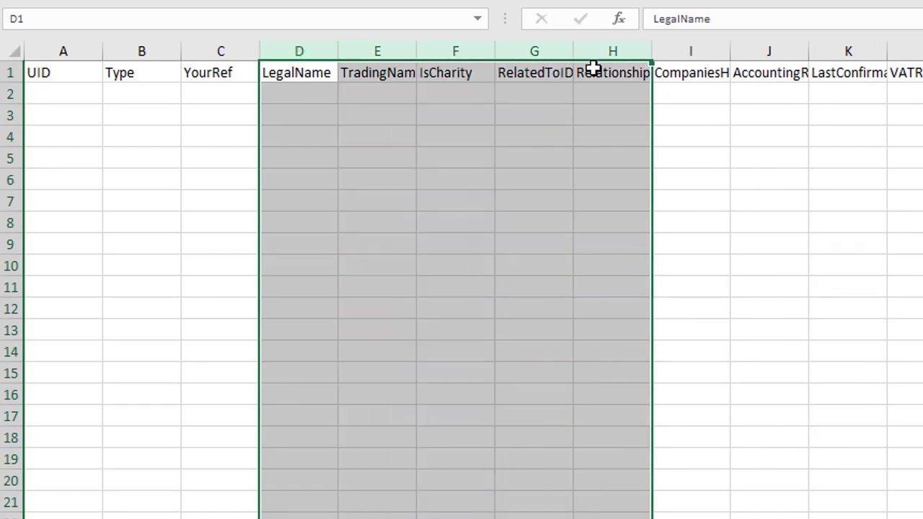
right_click(600, 49)
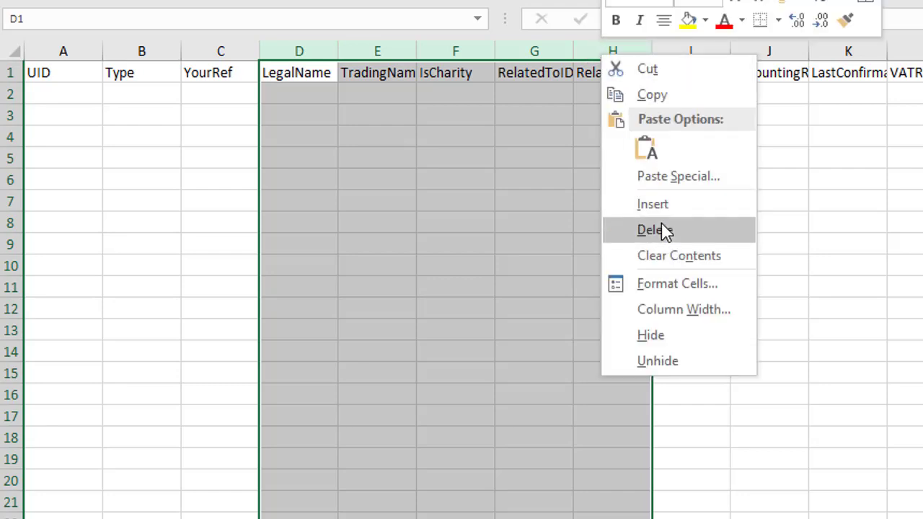
left_click(663, 231)
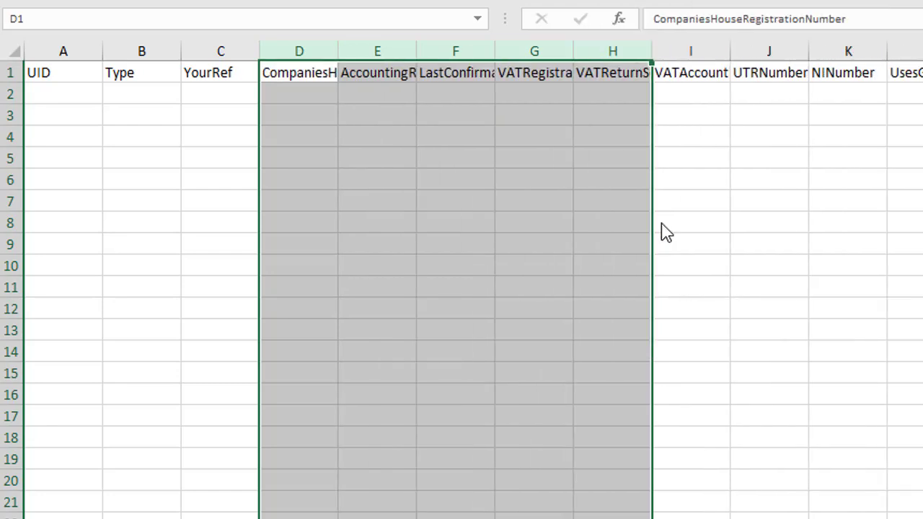
double_click(335, 47)
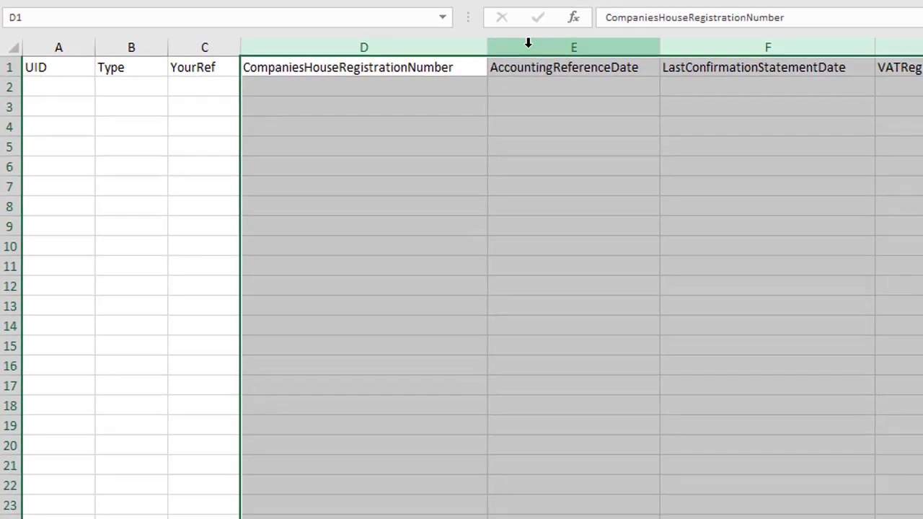
- Delete the AccountingReferenceDate and LastConfirmationStatementDate columns and autofit VATAccountingPeriodStarts
left_click_drag(568, 51, 790, 69)
left_click_drag(532, 46, 561, 37)
right_click(563, 36)
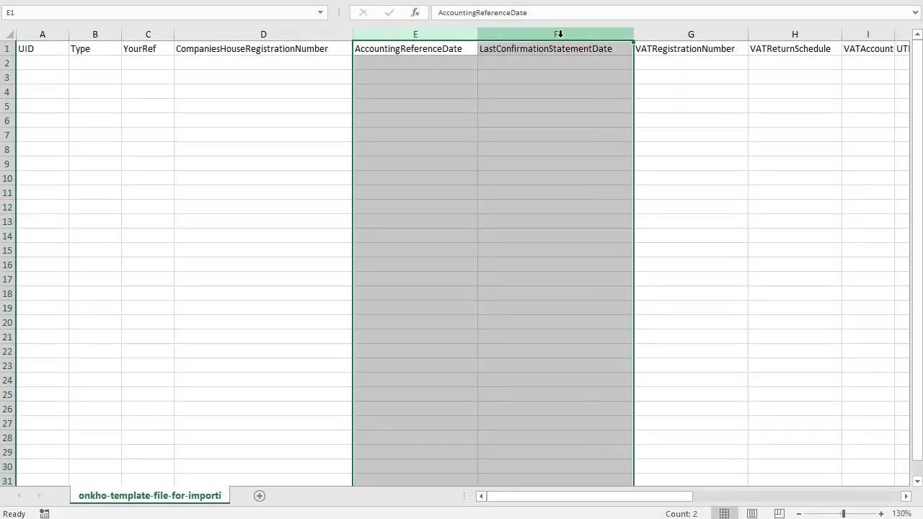
left_click(593, 154)
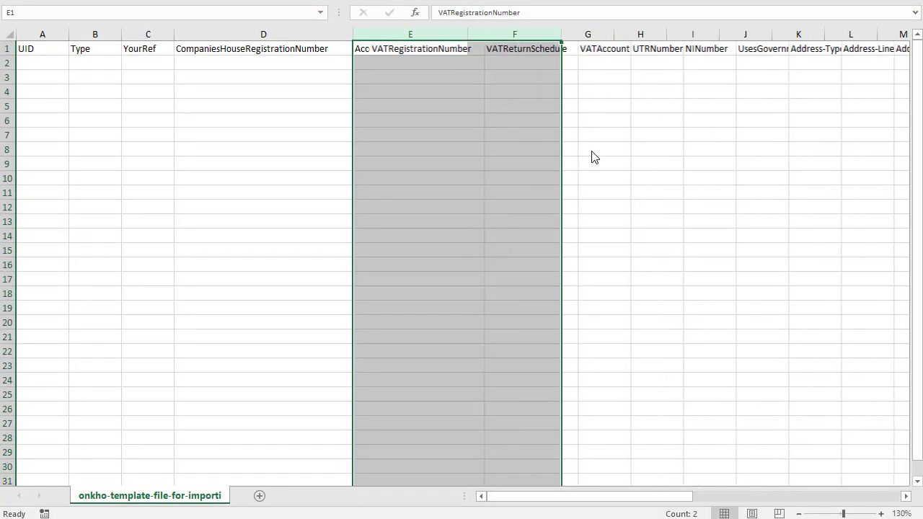
double_click(614, 34)
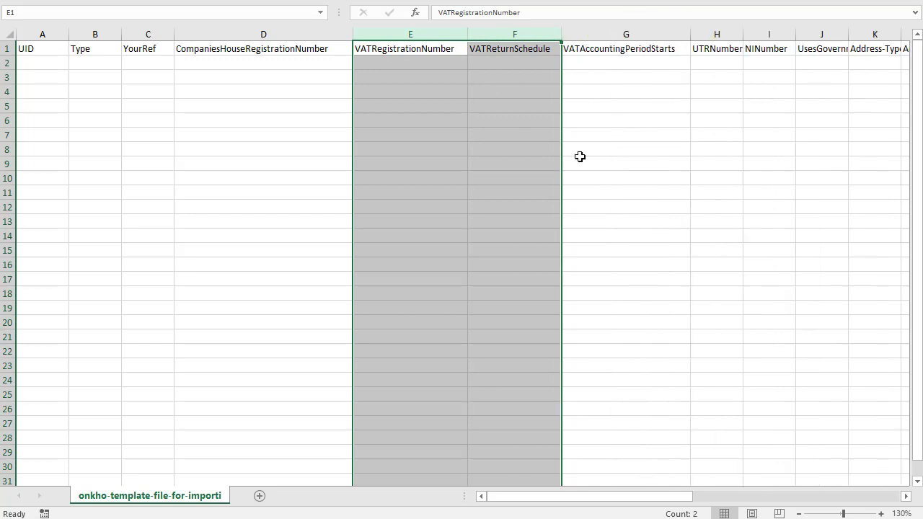
- Delete columns H–U, UTRNumber through Email-Address
left_click(515, 503)
left_click_drag(515, 503, 593, 504)
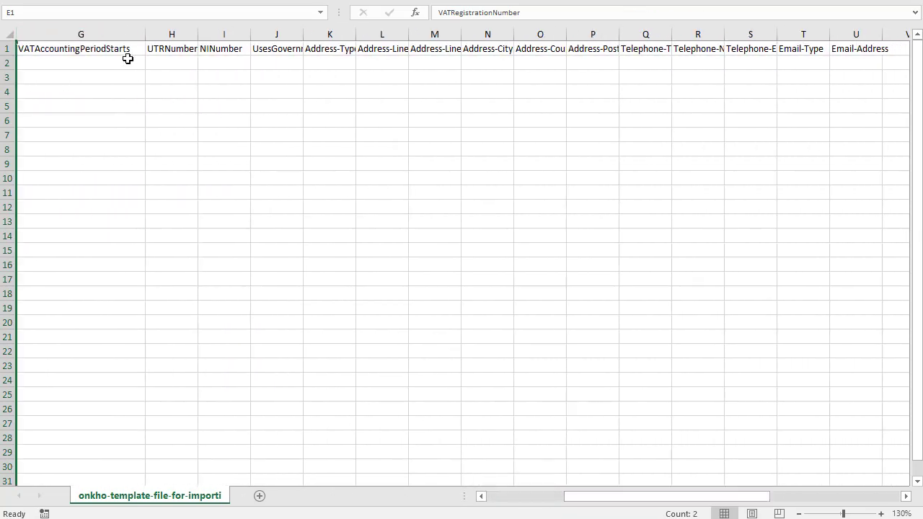
left_click(170, 33)
left_click_drag(170, 34, 847, 29)
right_click(846, 29)
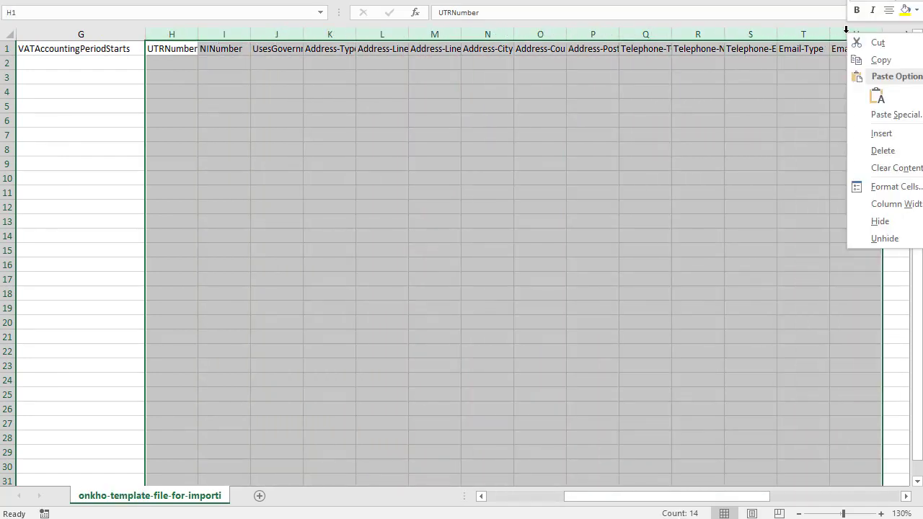
left_click(875, 148)
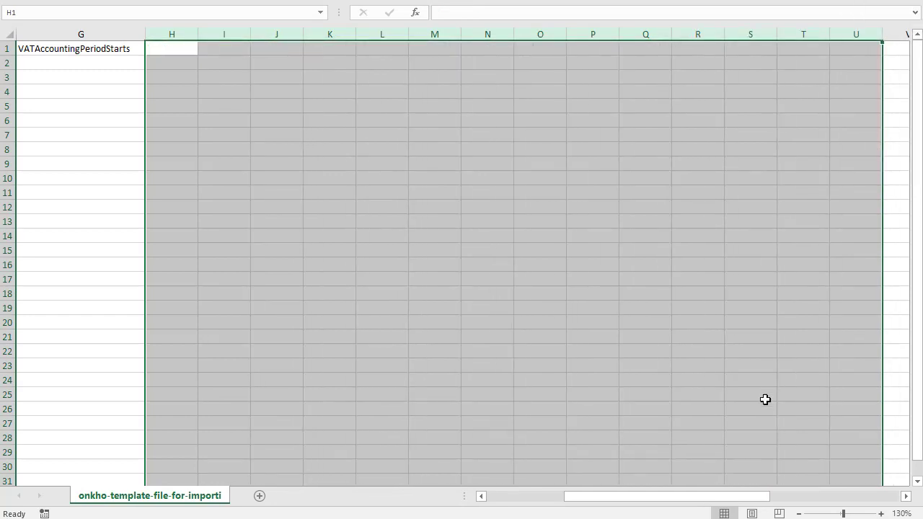
left_click_drag(715, 500, 635, 500)
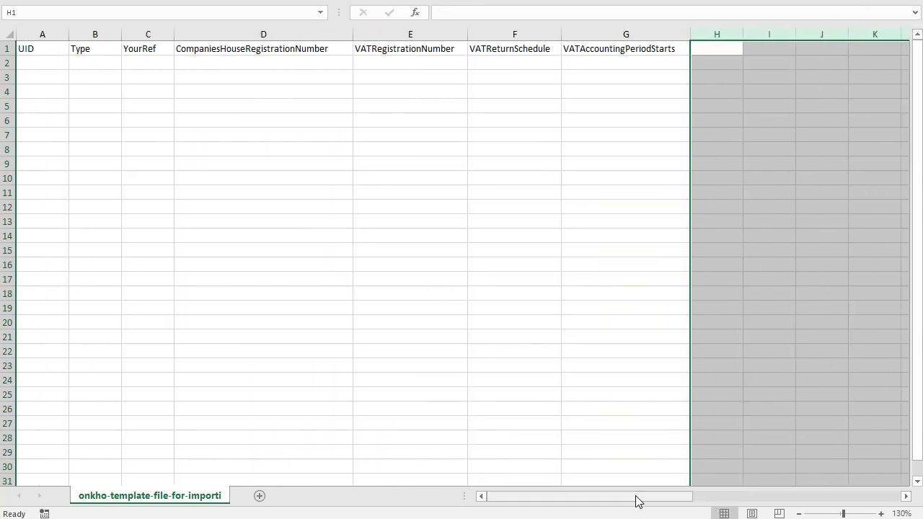
- Enter UID 900, type Company, reference O1192 and registration number 08712659 as text in row 2
left_click(43, 61)
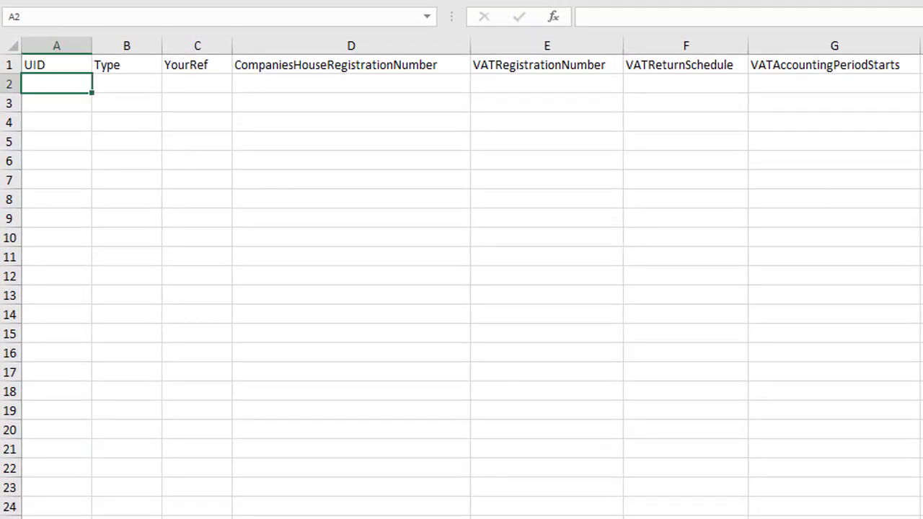
type("900")
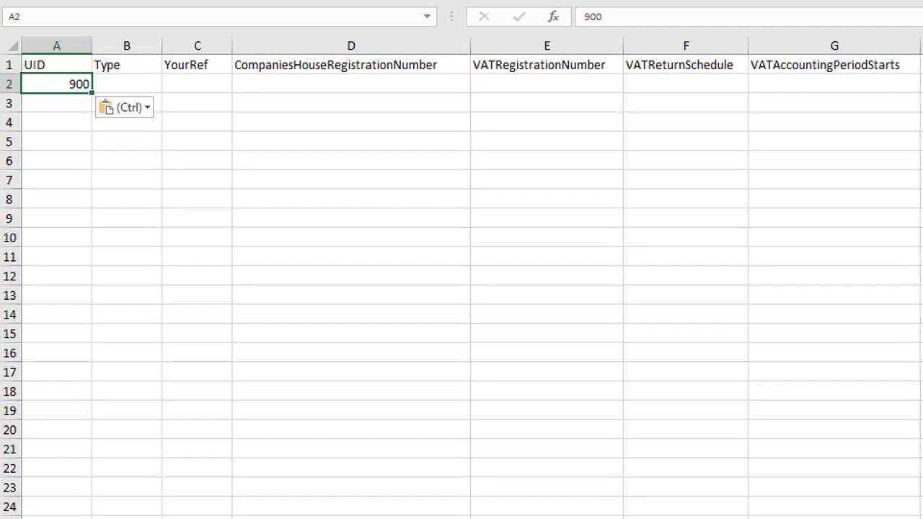
left_click(127, 85)
type("Company")
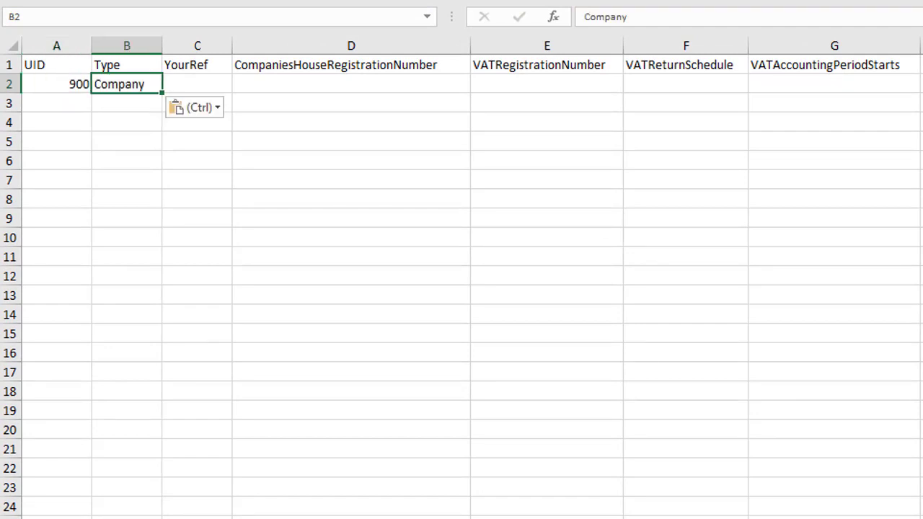
left_click(197, 84)
type("O1192")
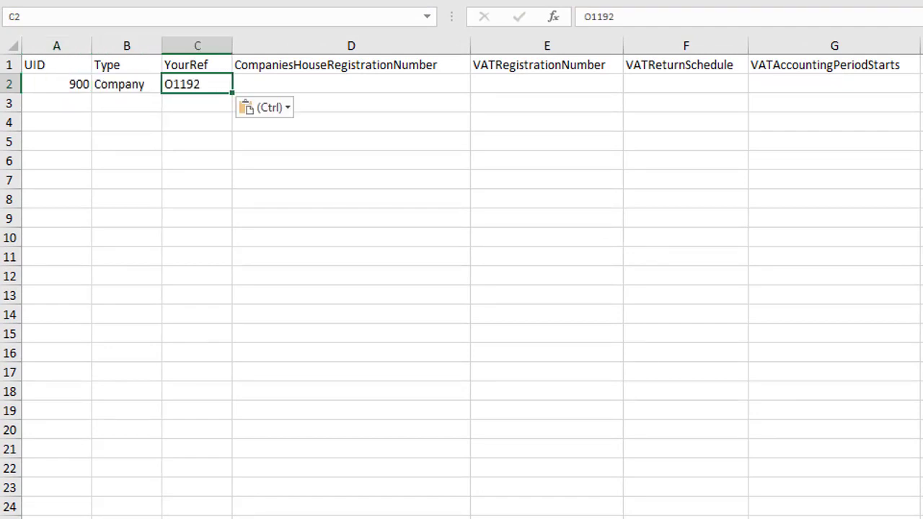
left_click(351, 84)
type("8712659")
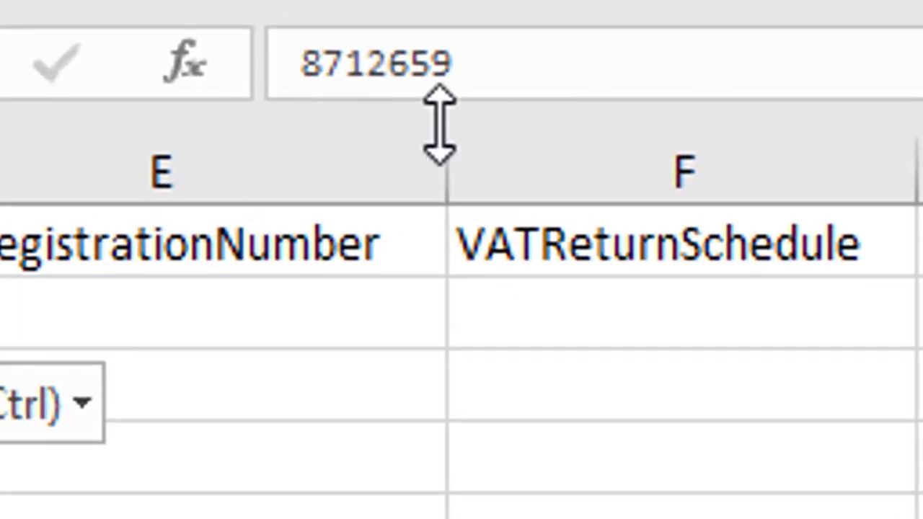
left_click(297, 63)
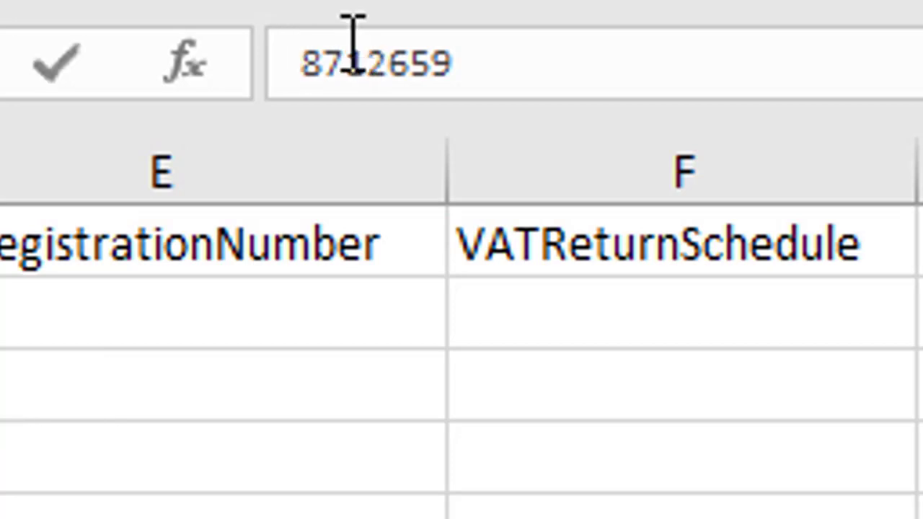
type("'")
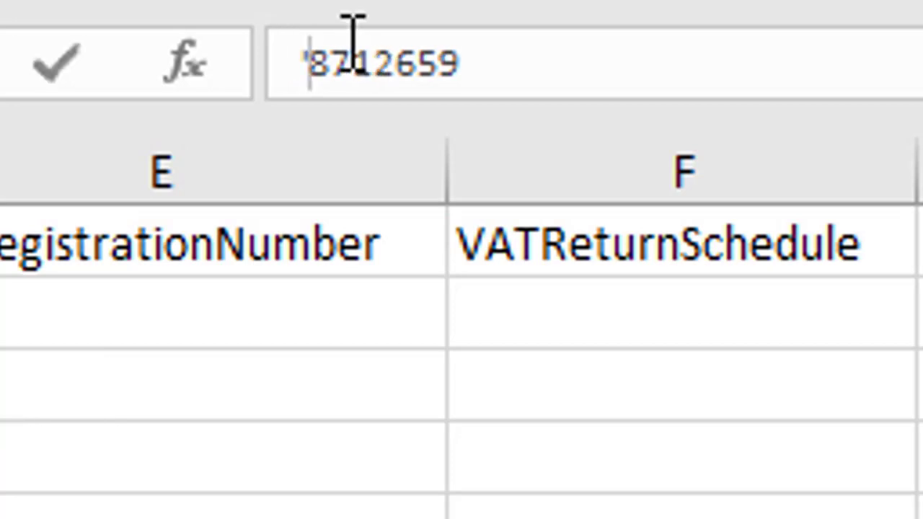
type("0")
key("Return")
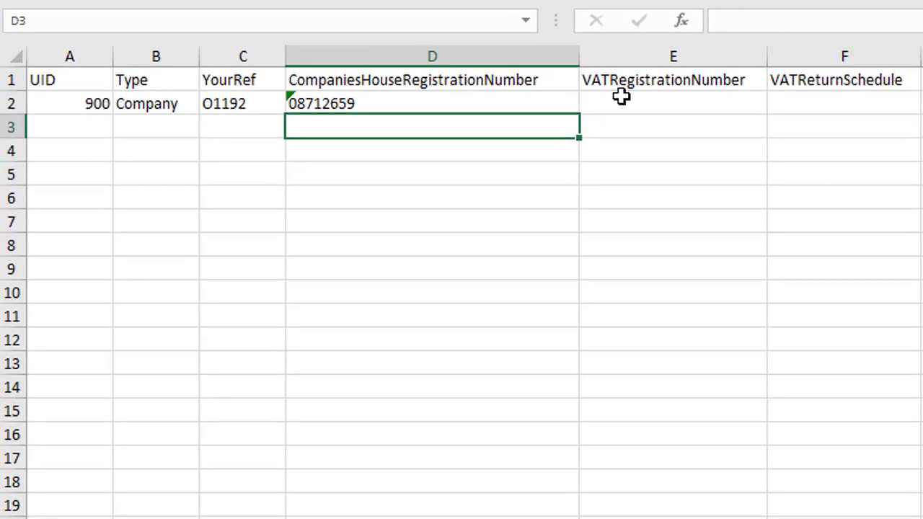
- Delete the VATRegistrationNumber column (column E)
left_click(536, 103)
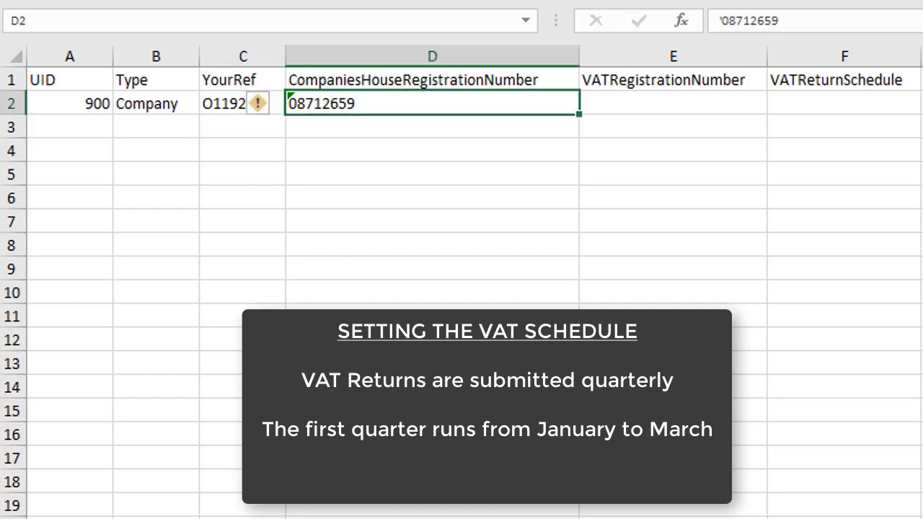
left_click(673, 103)
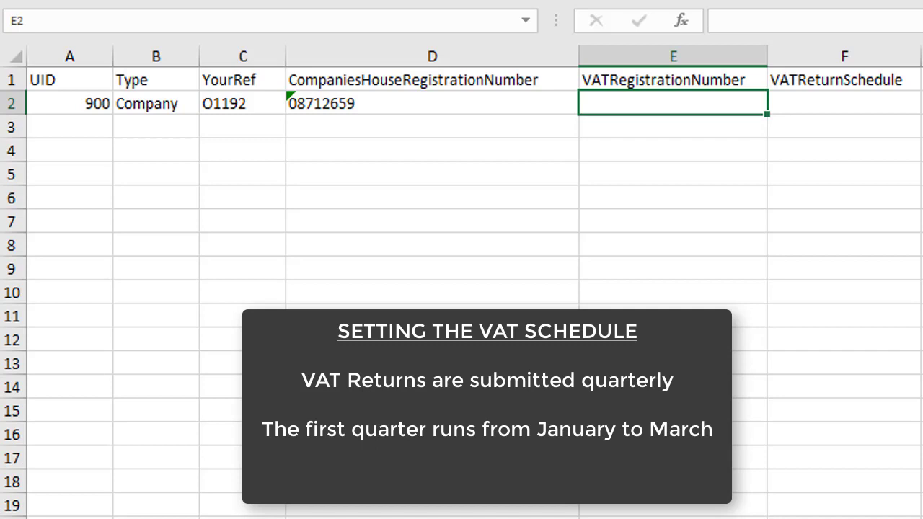
left_click(676, 48)
right_click(676, 48)
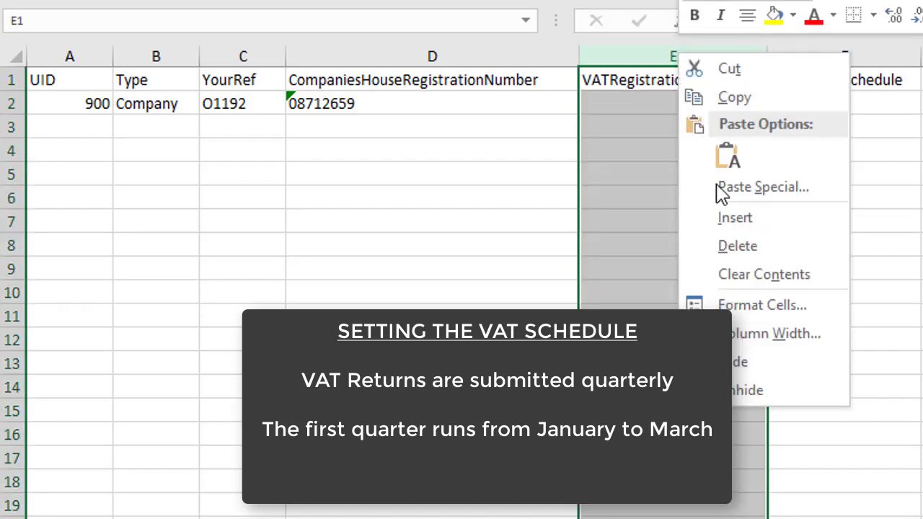
left_click(739, 253)
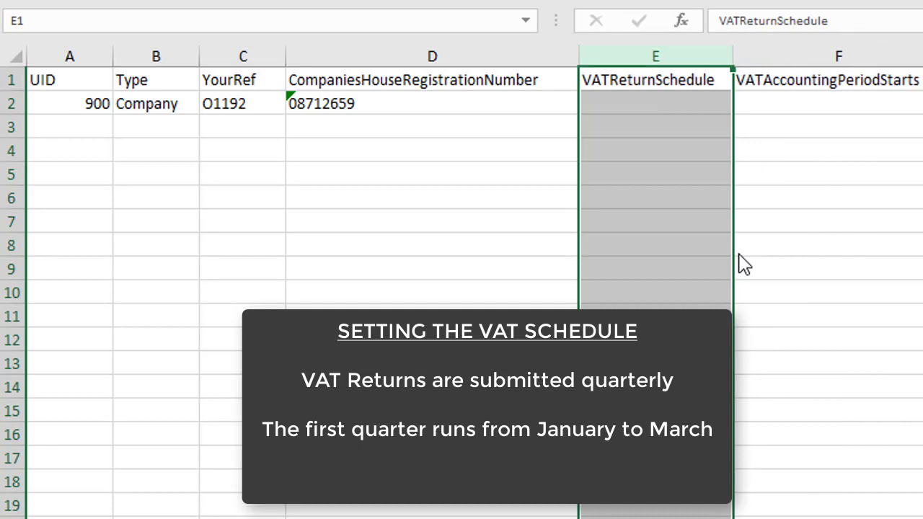
- Set E2 to Quarterly and F2 to Jan
left_click(660, 104)
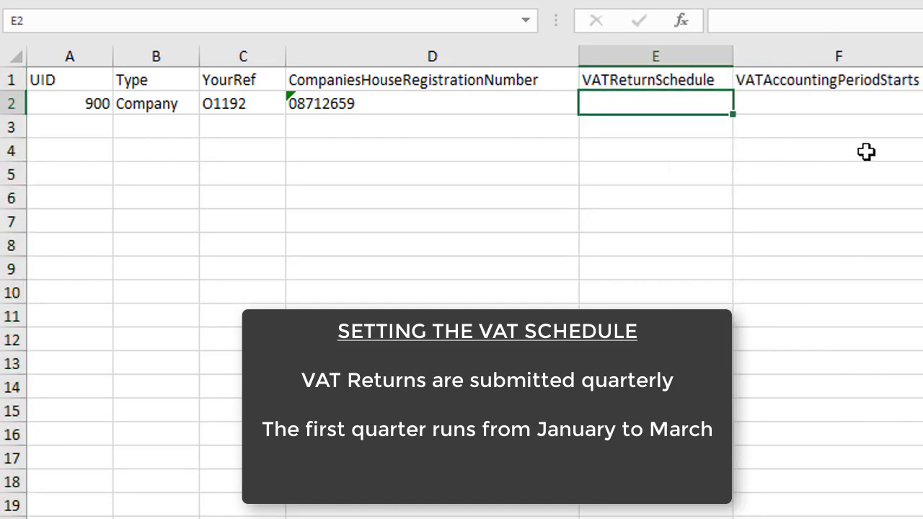
type("Quarterly")
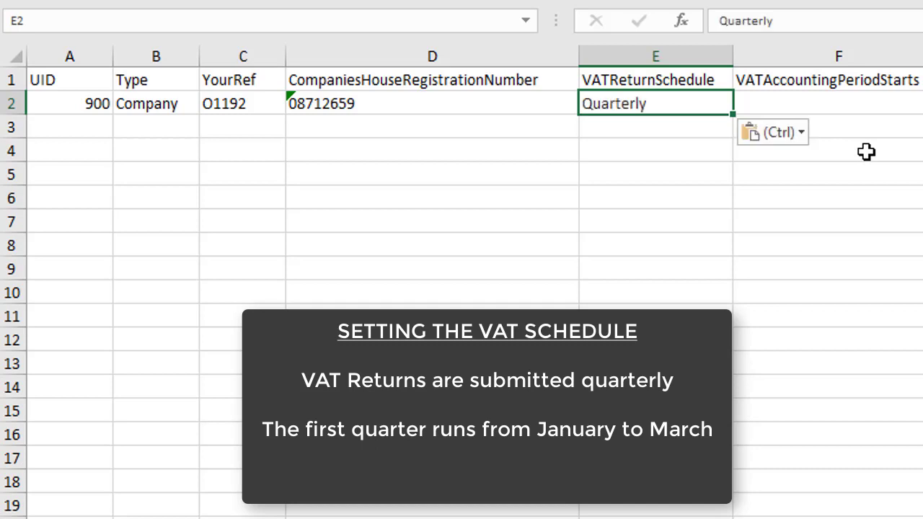
left_click(828, 103)
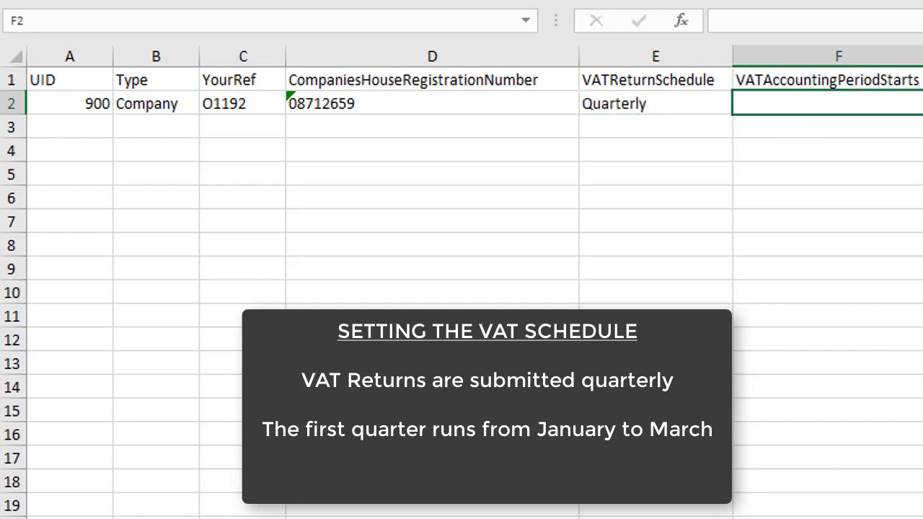
type("Jan")
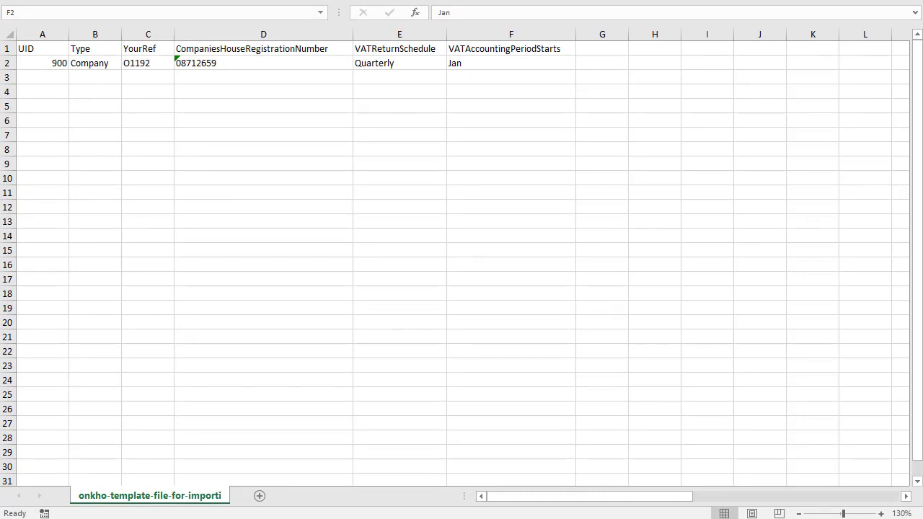
- Save as CSV (Comma delimited) named 'Import ONKHO Limited by registration number only'
left_click(17, 1)
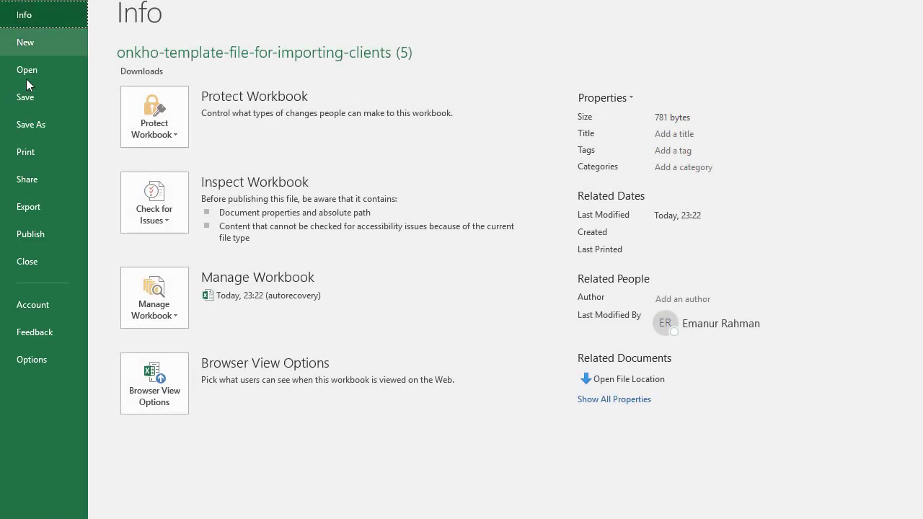
left_click(34, 126)
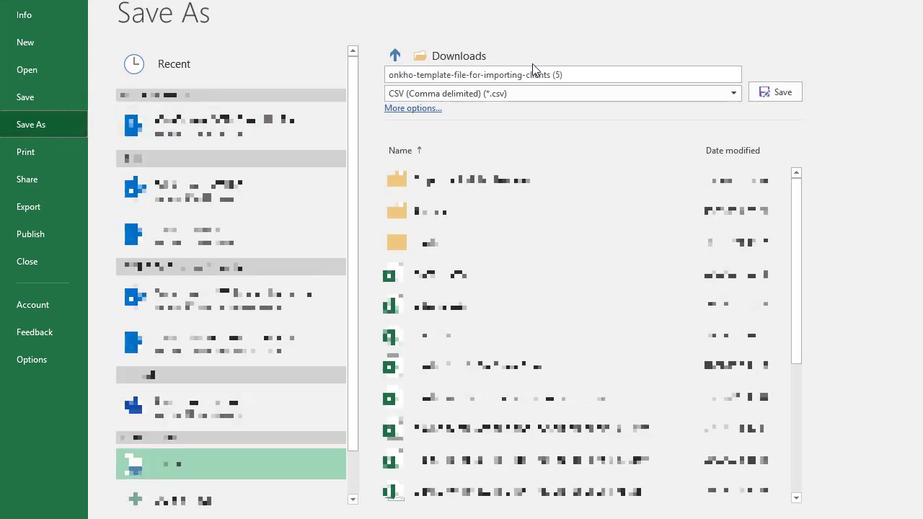
left_click(587, 74)
type("Import ONKHO Limited by registration number only")
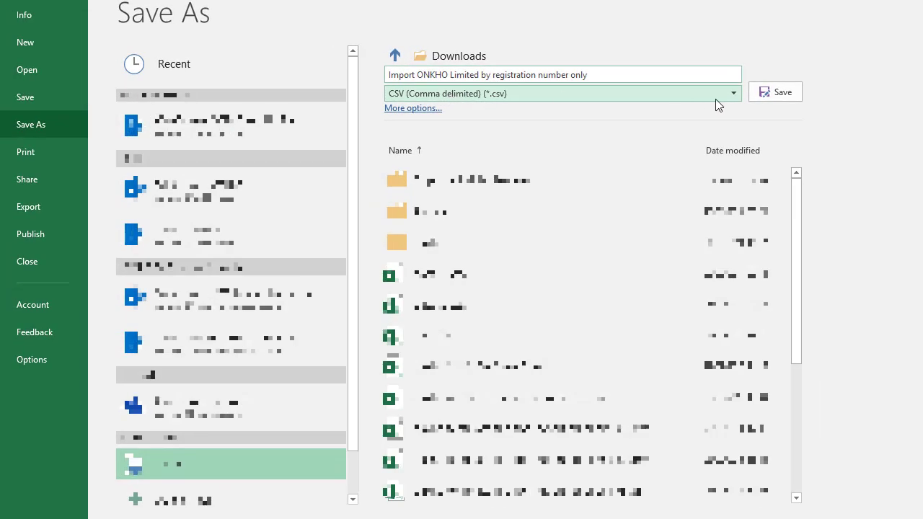
left_click(786, 93)
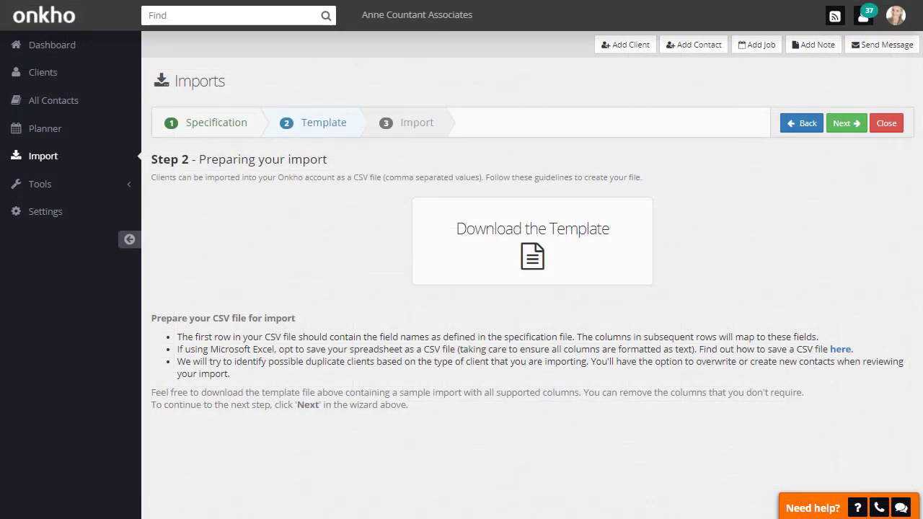
- Upload the saved CSV at Step 3, enable Companies House data and common services, and import
left_click(843, 127)
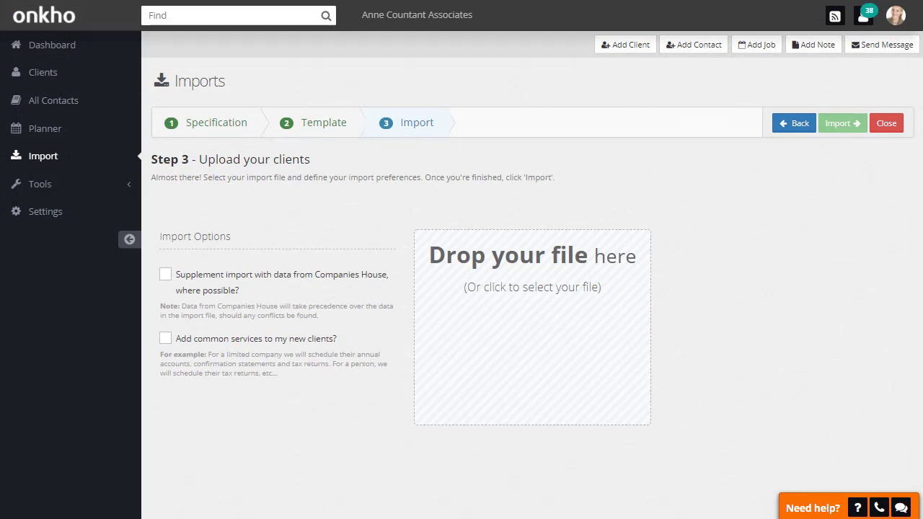
left_click_drag(678, 317, 542, 329)
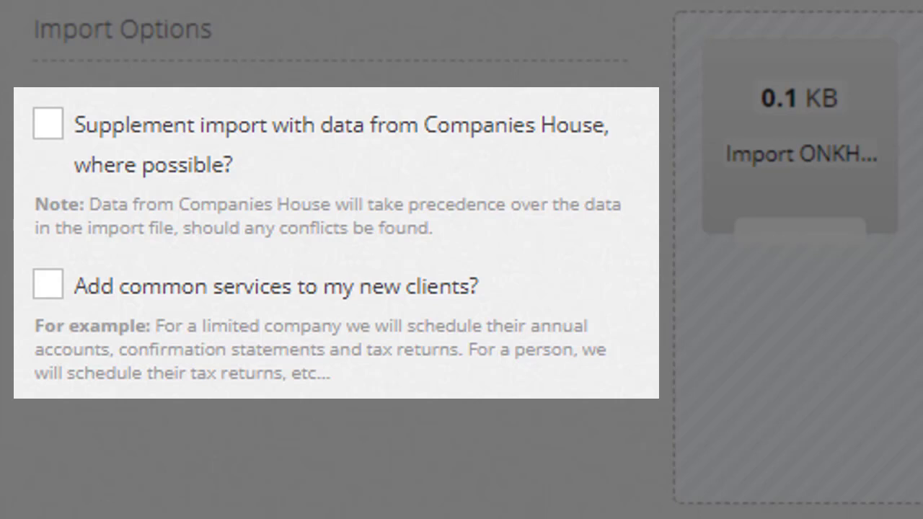
left_click(56, 122)
left_click(49, 302)
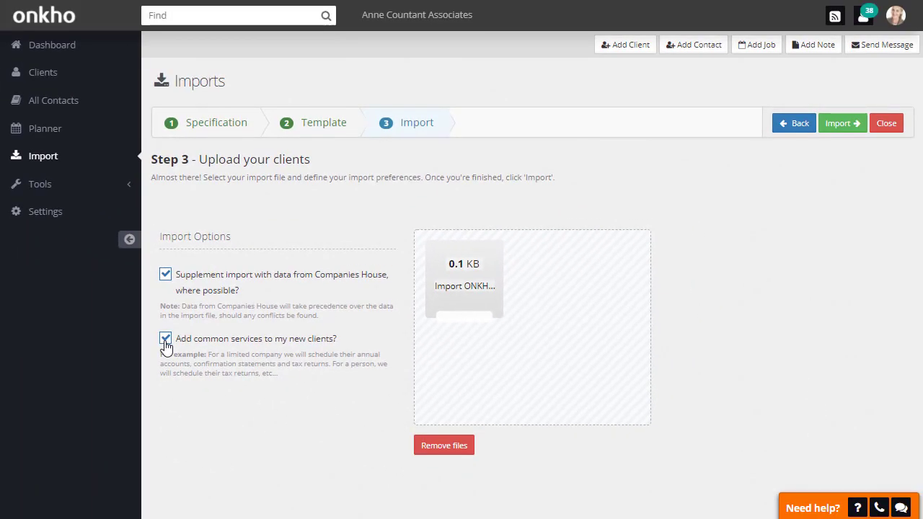
left_click(842, 124)
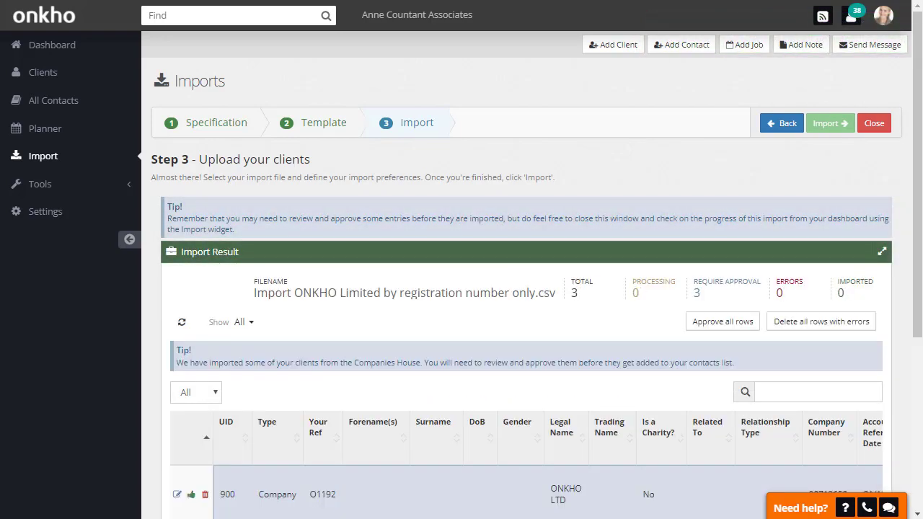
- Switch the Import Result panel to fullscreen
left_click(883, 254)
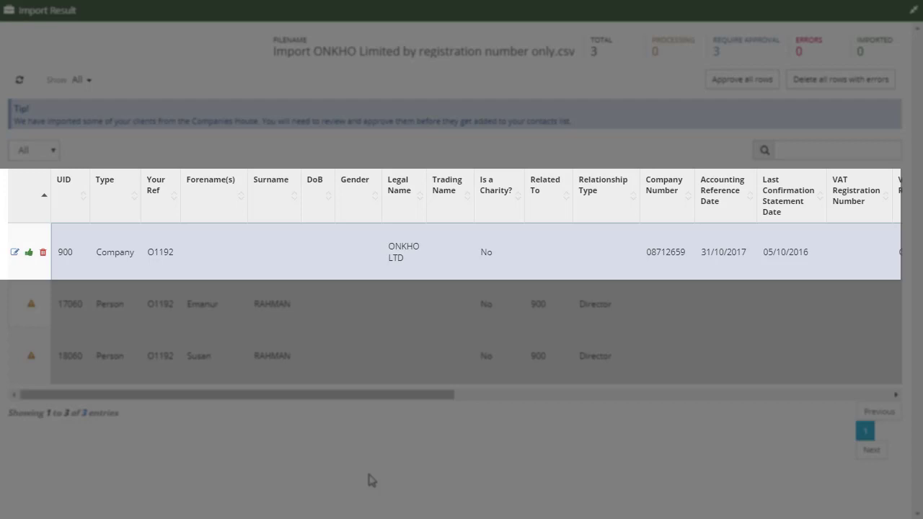
- Change the company row's legal name from ONKHO LTD to 'Onkho Limited' and save row 900
left_click(13, 254)
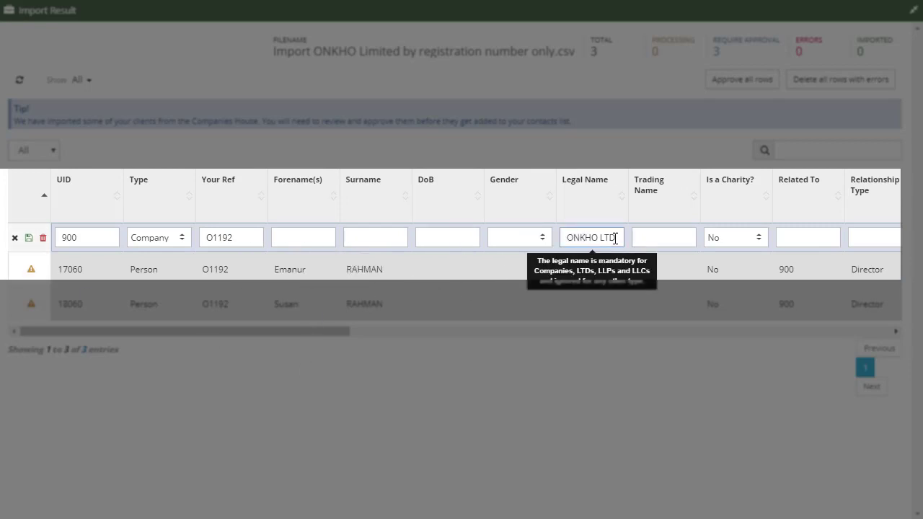
left_click_drag(617, 238, 555, 240)
type("Onkho Limited")
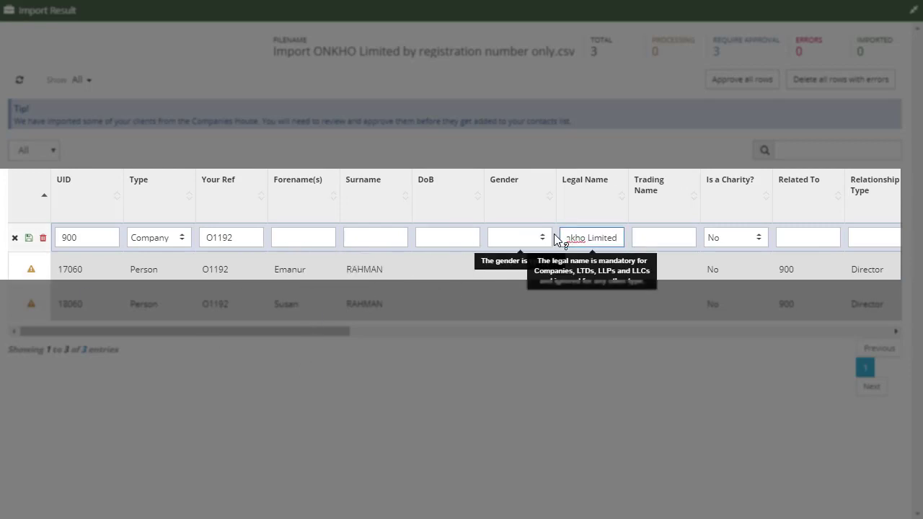
left_click(391, 383)
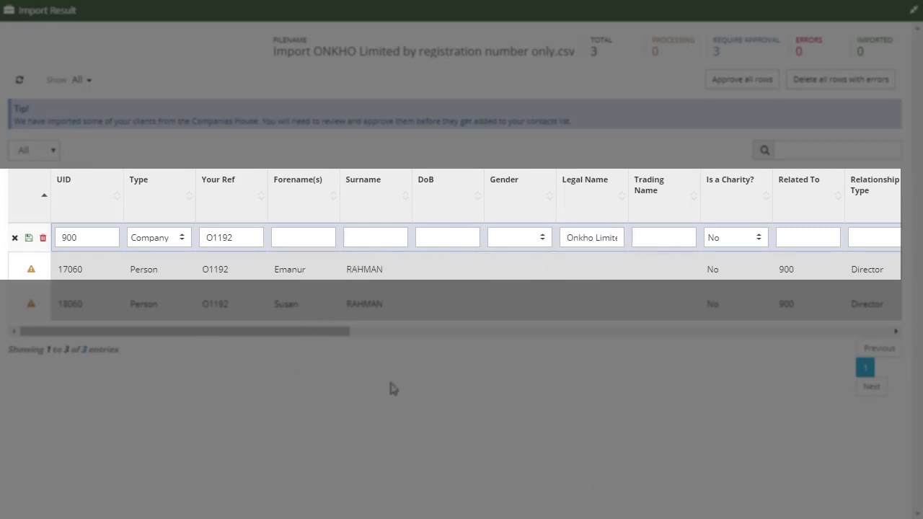
left_click(97, 241)
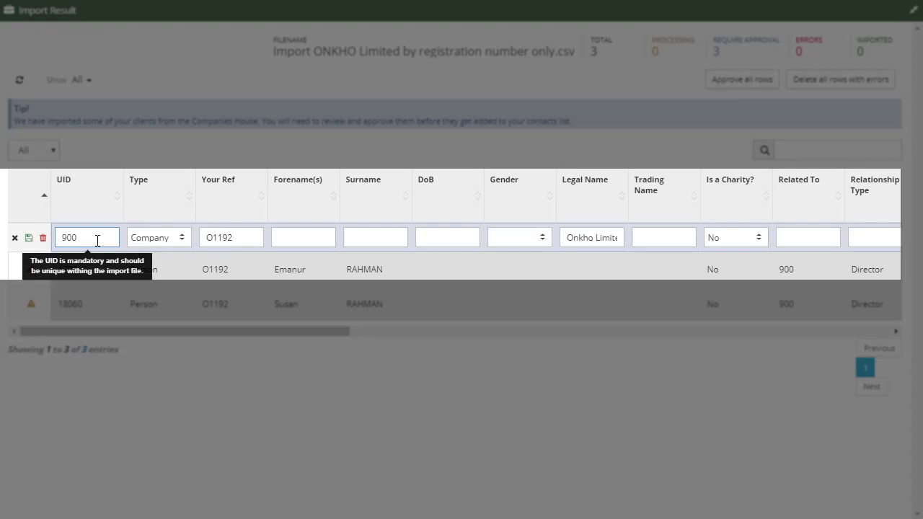
left_click(30, 240)
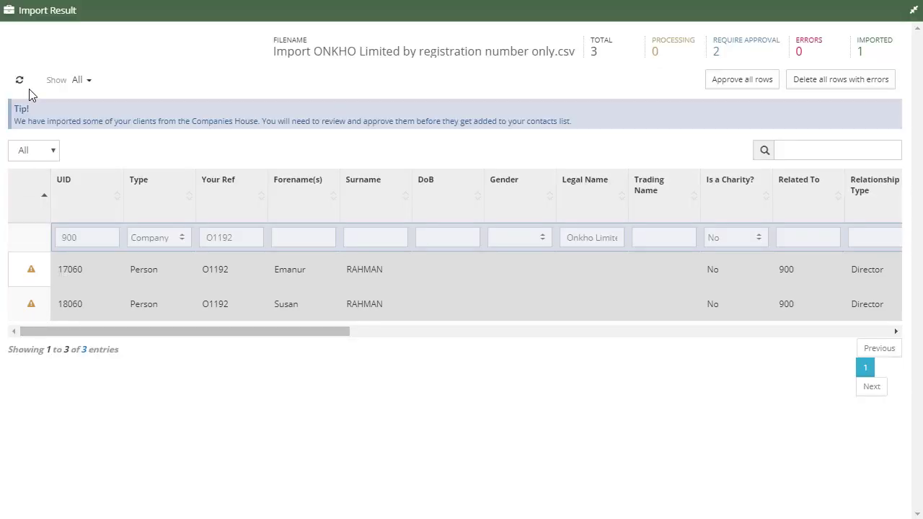
- Change the first director's surname from RAHMAN to Rahman and save the row
left_click(20, 81)
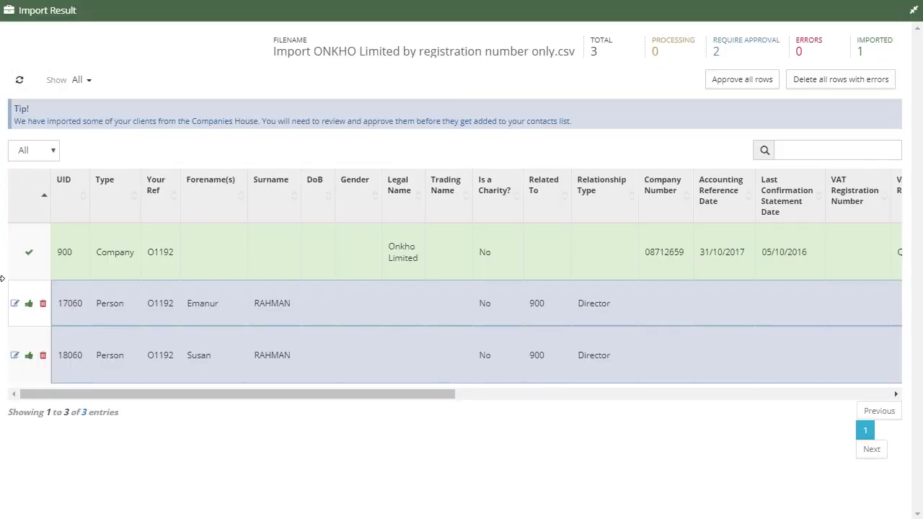
left_click(15, 303)
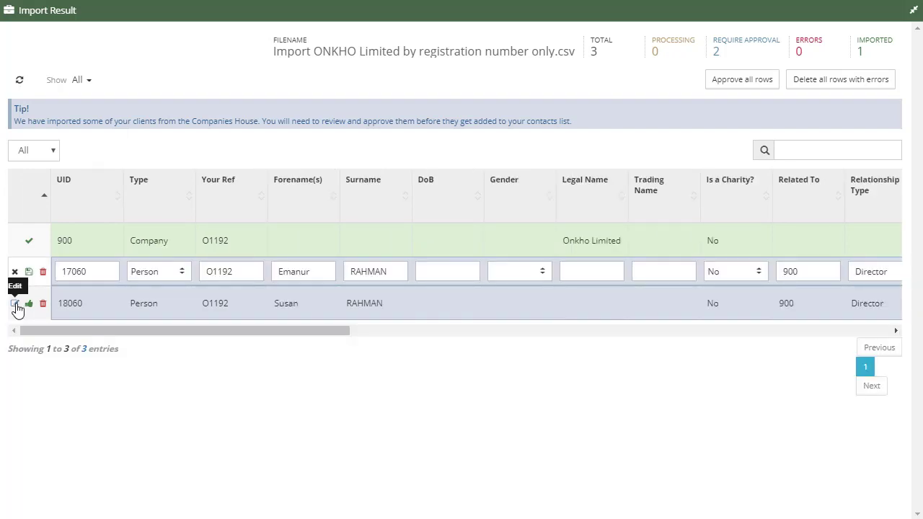
left_click(374, 271)
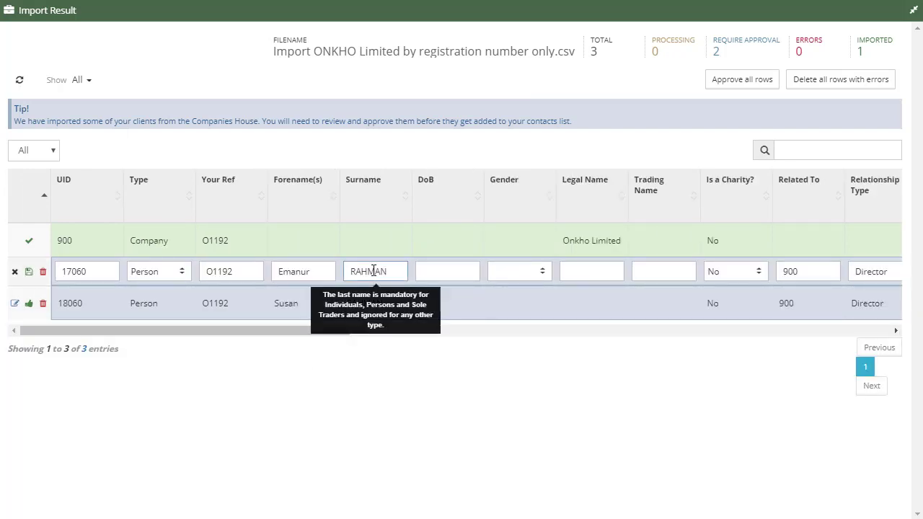
double_click(369, 273)
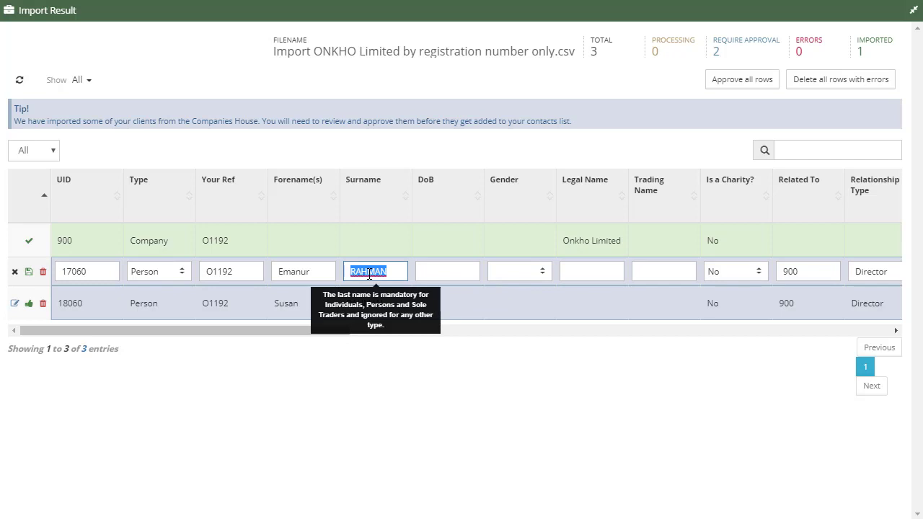
type("Rahman")
left_click(29, 271)
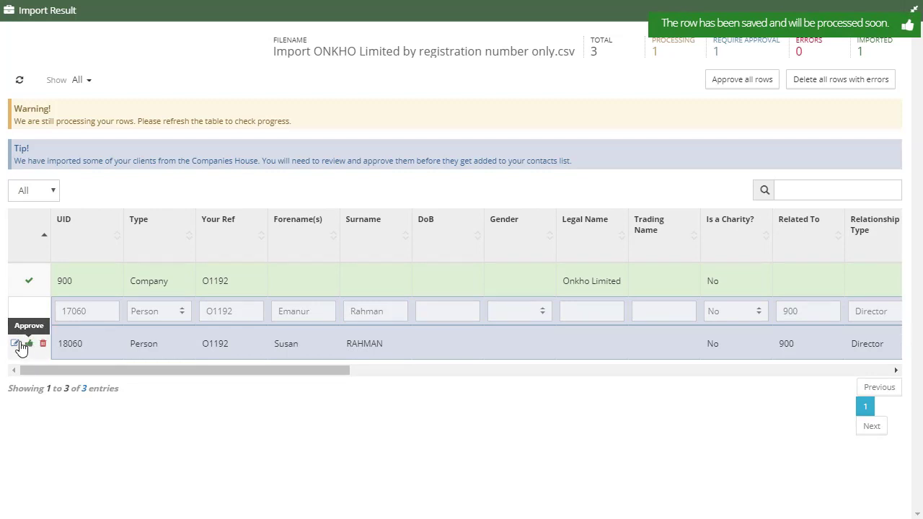
- Change the second director's surname to Rahman, save it, and refresh the import results
left_click(15, 345)
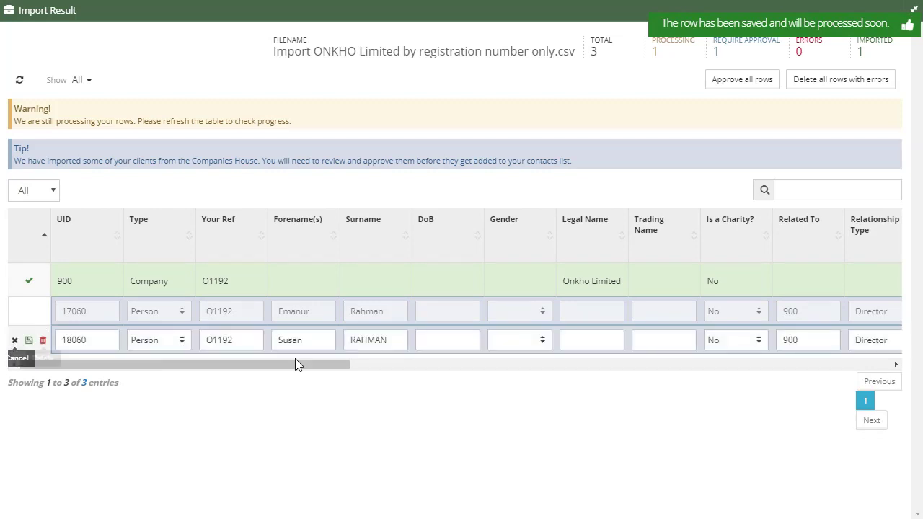
double_click(364, 342)
type("Rahman")
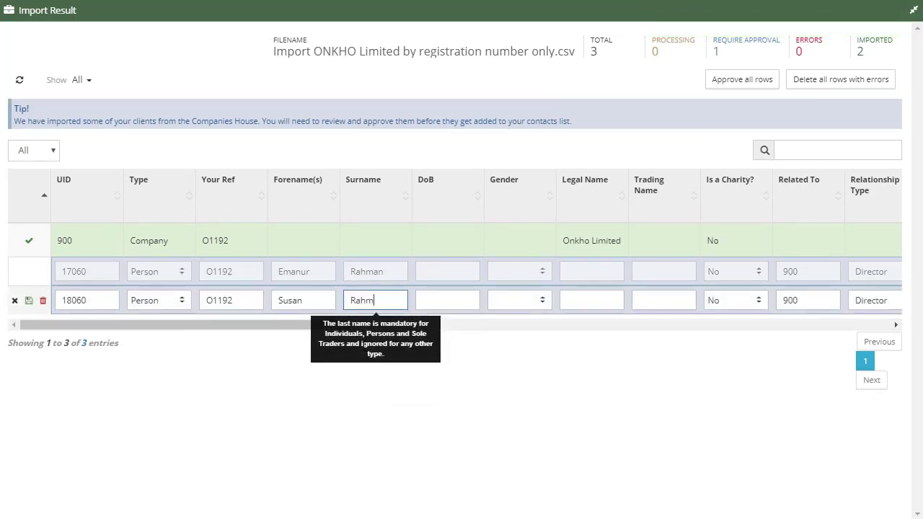
left_click(27, 304)
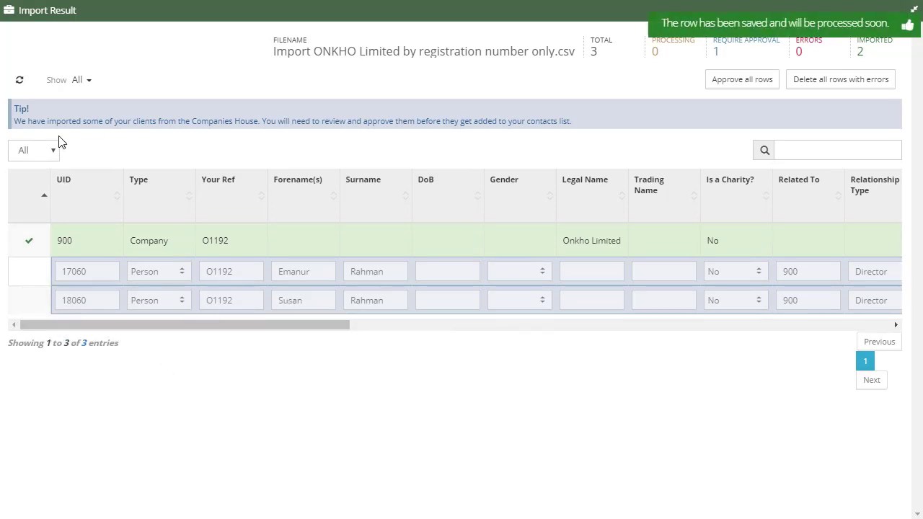
left_click(19, 83)
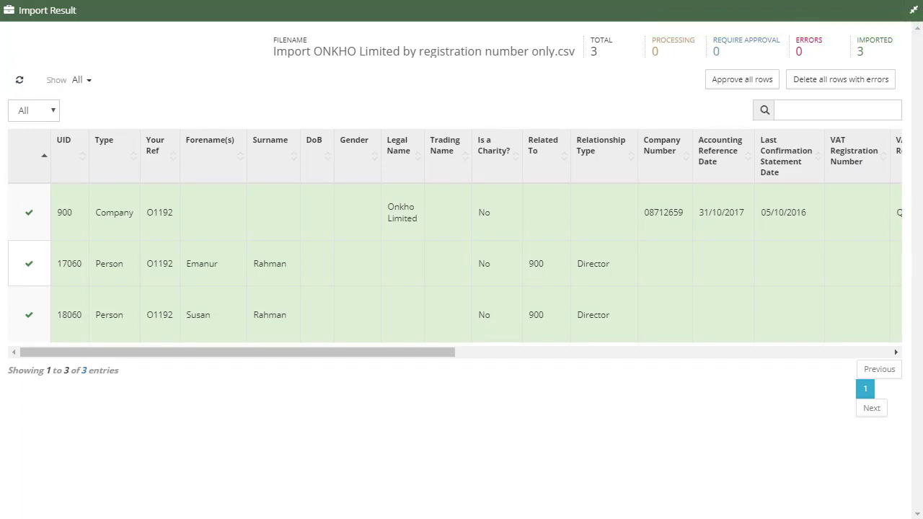
- Search for 'onkho' and open the Onkho Limited client record from the results
left_click(913, 10)
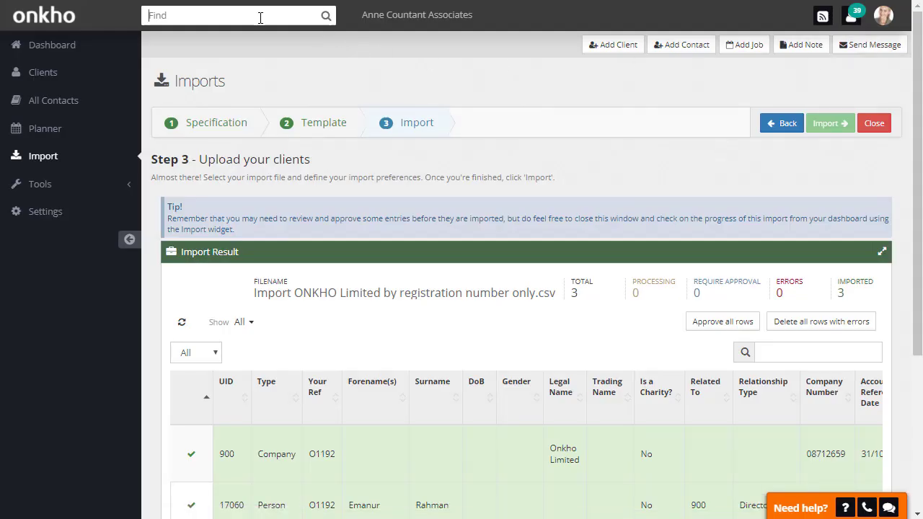
type("onkho")
key("Return")
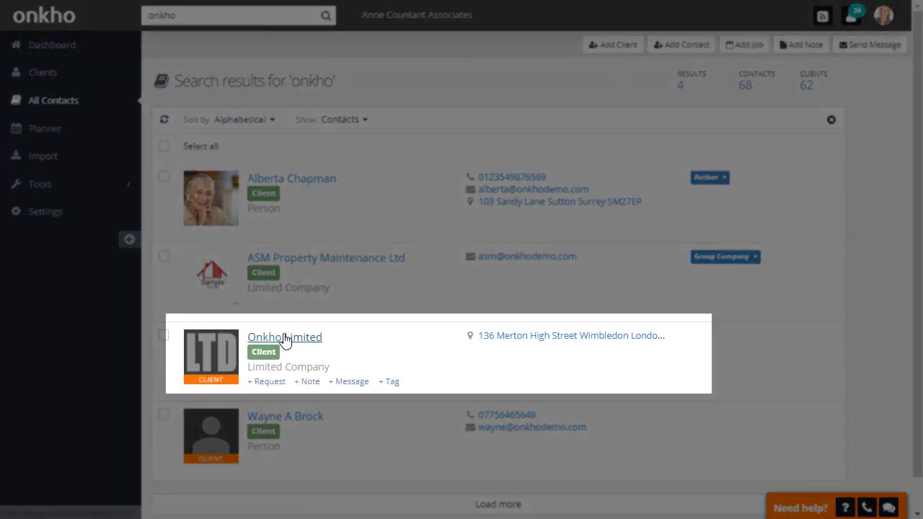
left_click(285, 338)
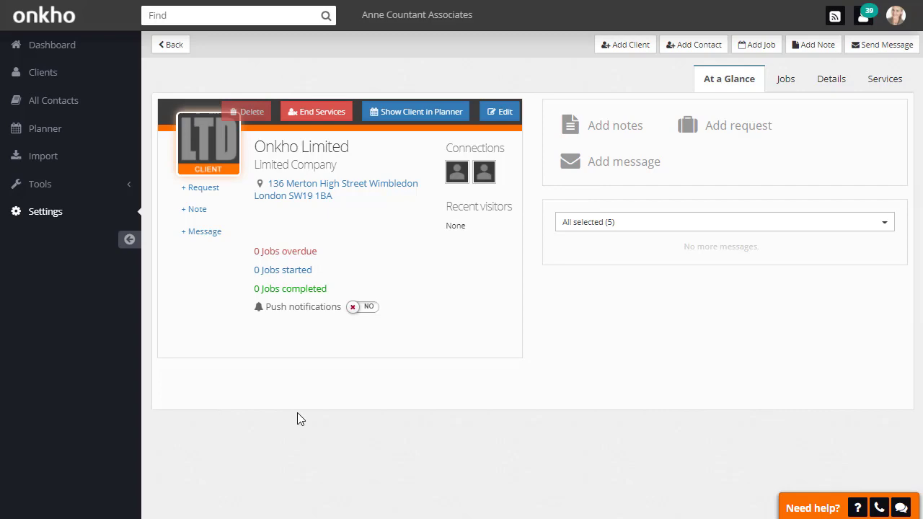
- Check Onkho Limited's Services and Jobs lists and show the client in the Jobs Planner
left_click(872, 81)
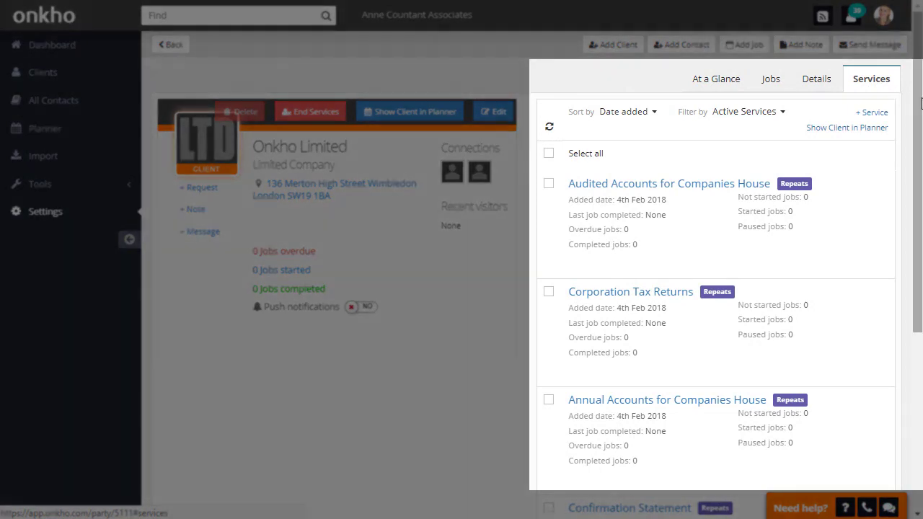
mouse_move(921, 103)
left_mouse_down()
mouse_move(919, 287)
mouse_move(920, 91)
left_mouse_up()
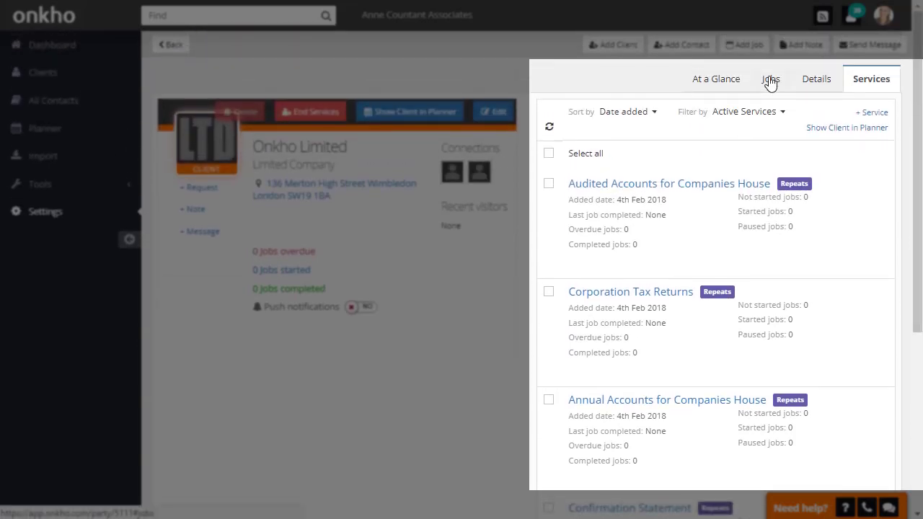
left_click(771, 82)
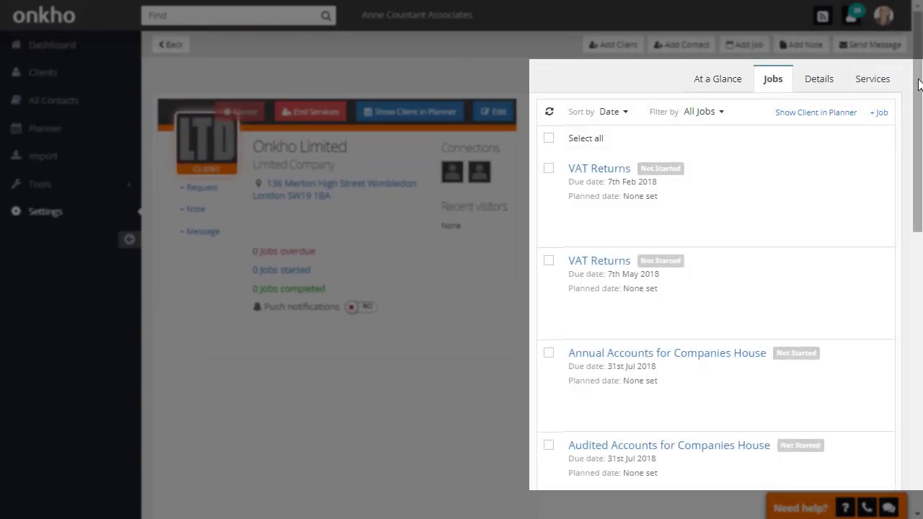
left_click_drag(920, 84, 915, 116)
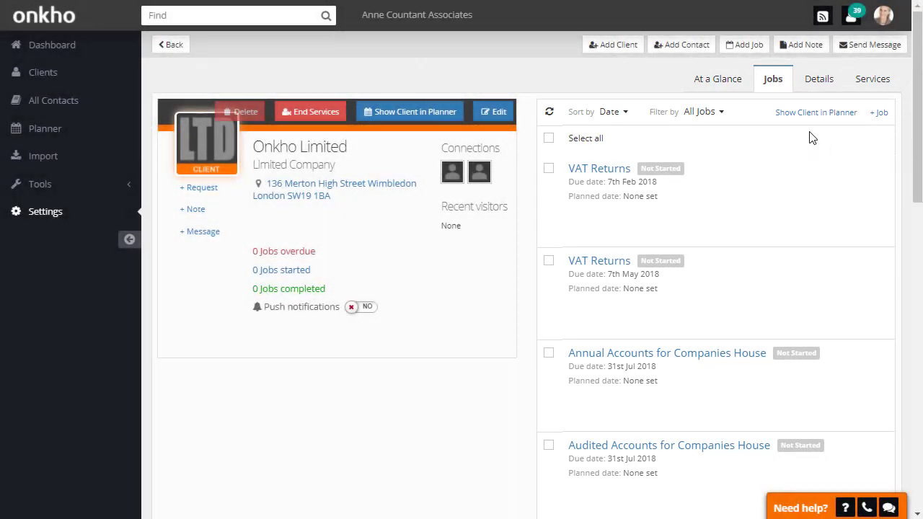
left_click(816, 113)
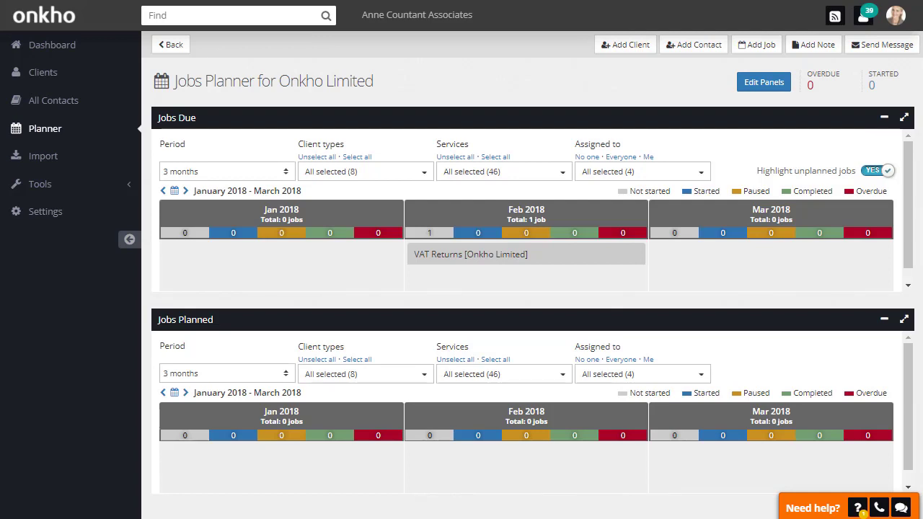
- Set the Jobs Due panel to a 12-month period covering March 2018 to February 2019
left_click(904, 117)
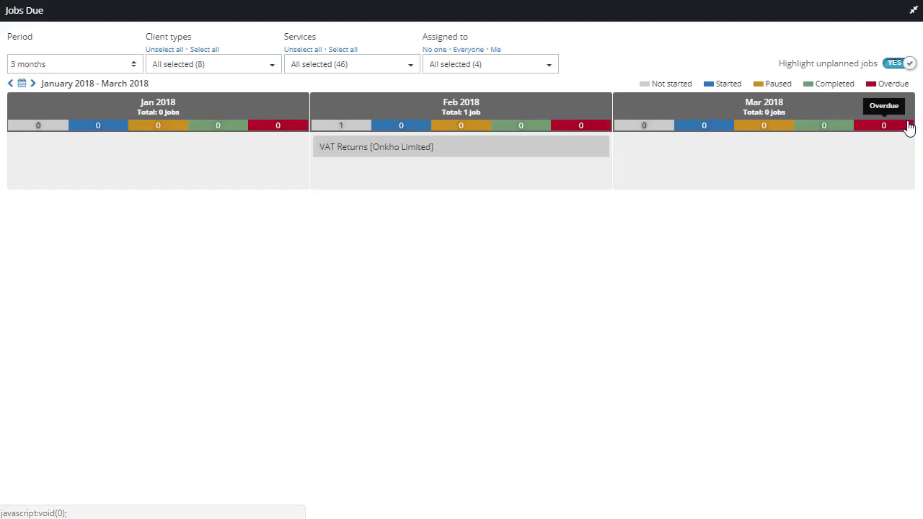
left_click(130, 65)
left_click(86, 244)
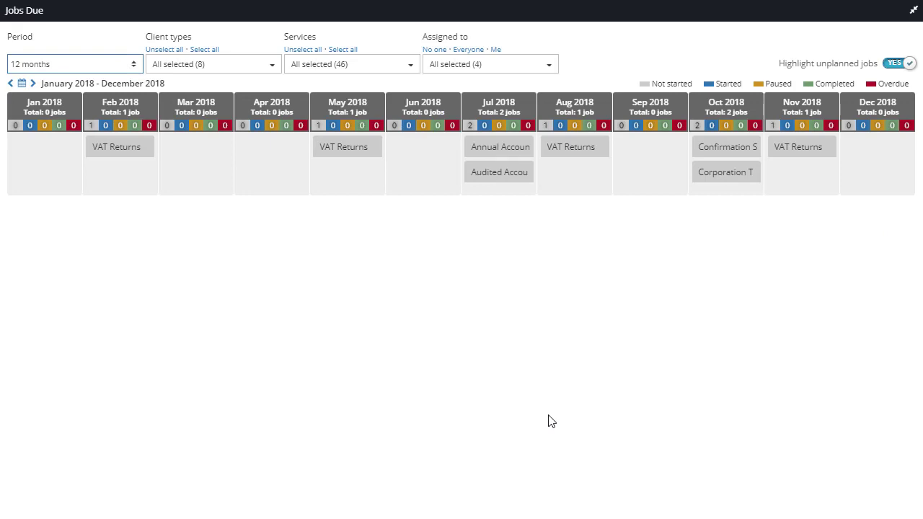
left_click(32, 84)
left_click(32, 84)
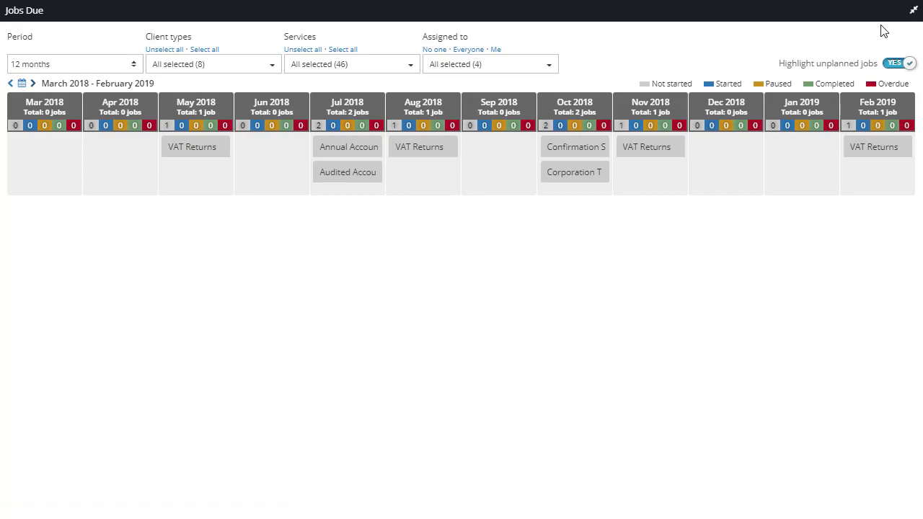
left_click(914, 10)
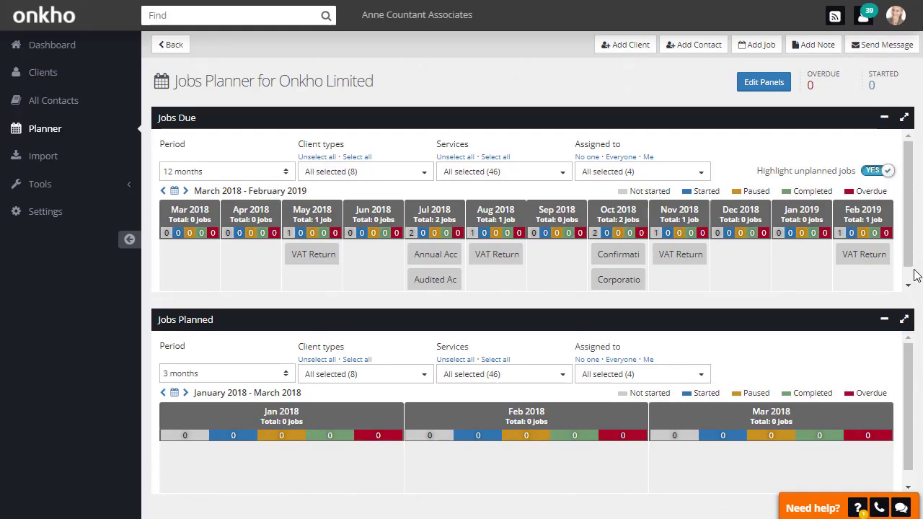